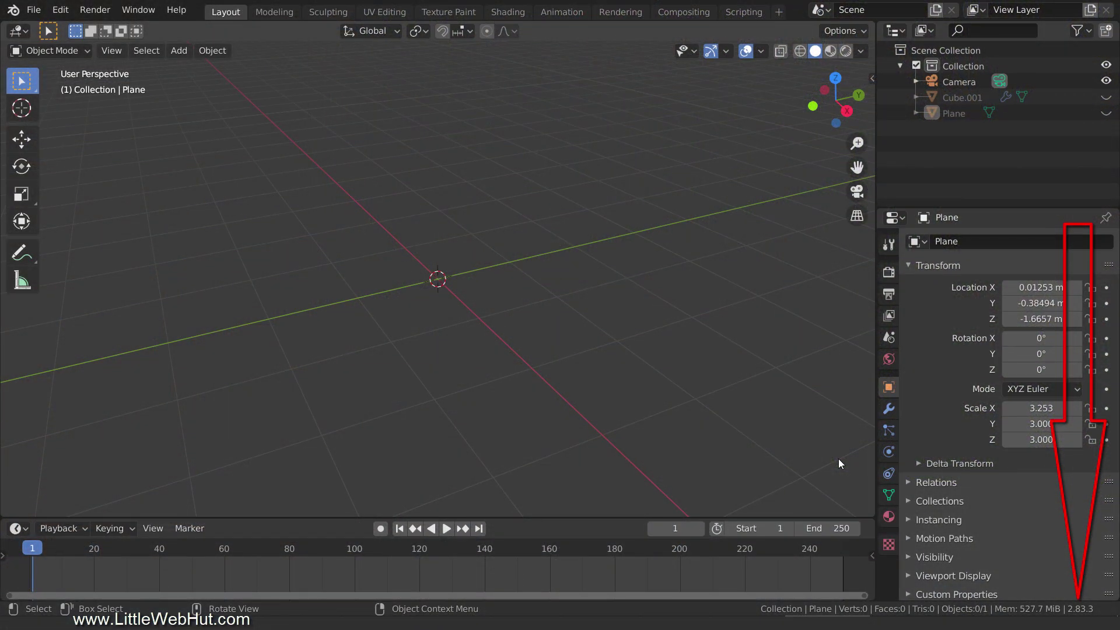
Add a UV Sphere mesh at the world origin
key(shift+a)
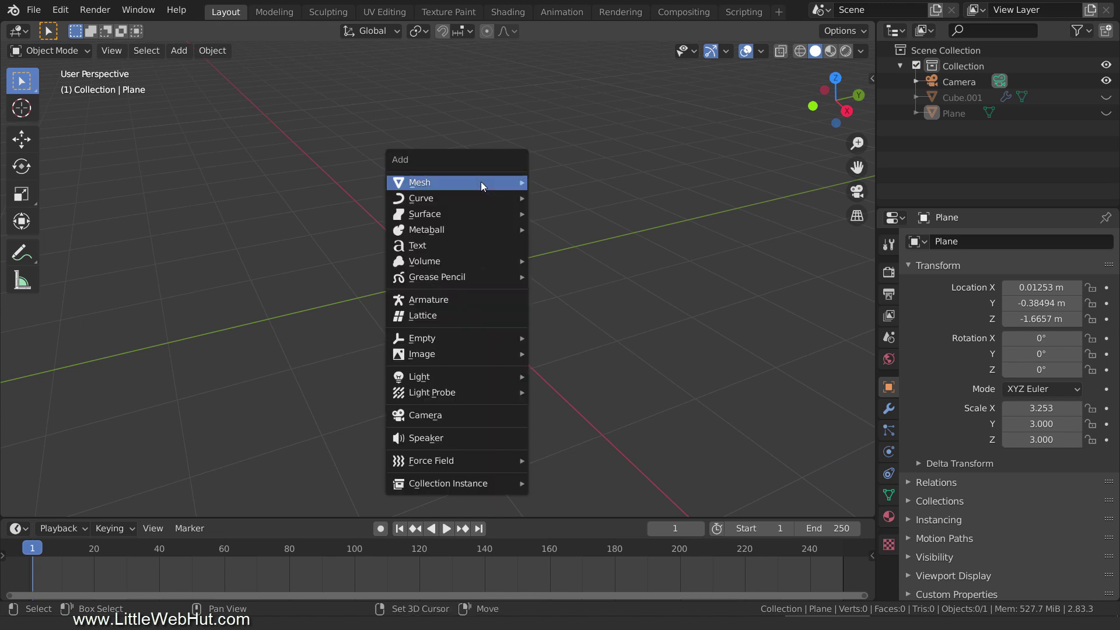
mouse_move(481, 180)
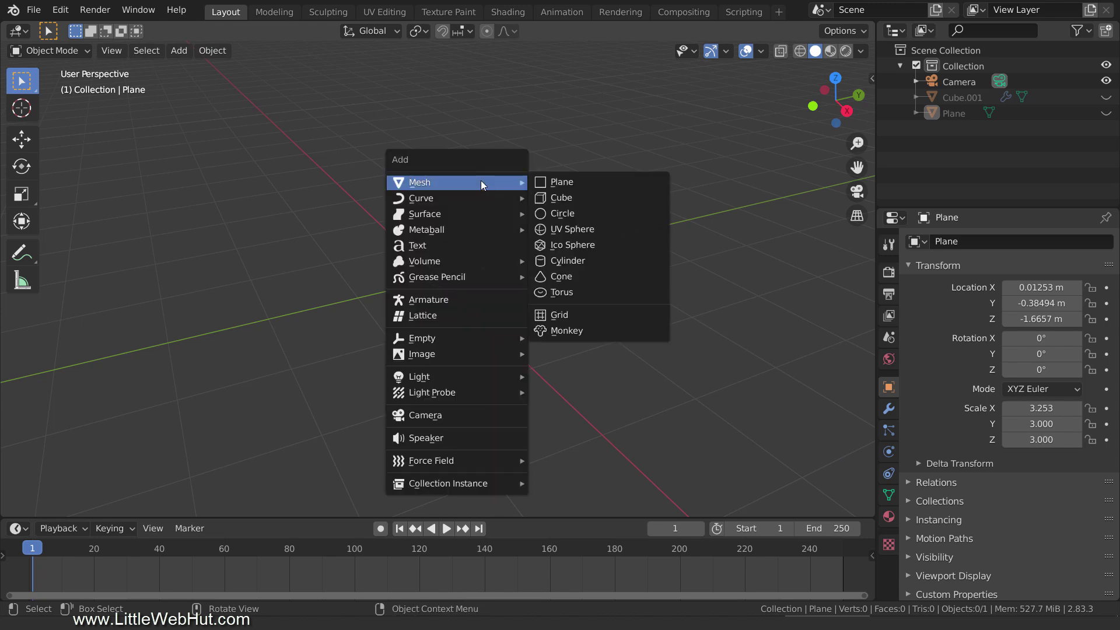
click(614, 231)
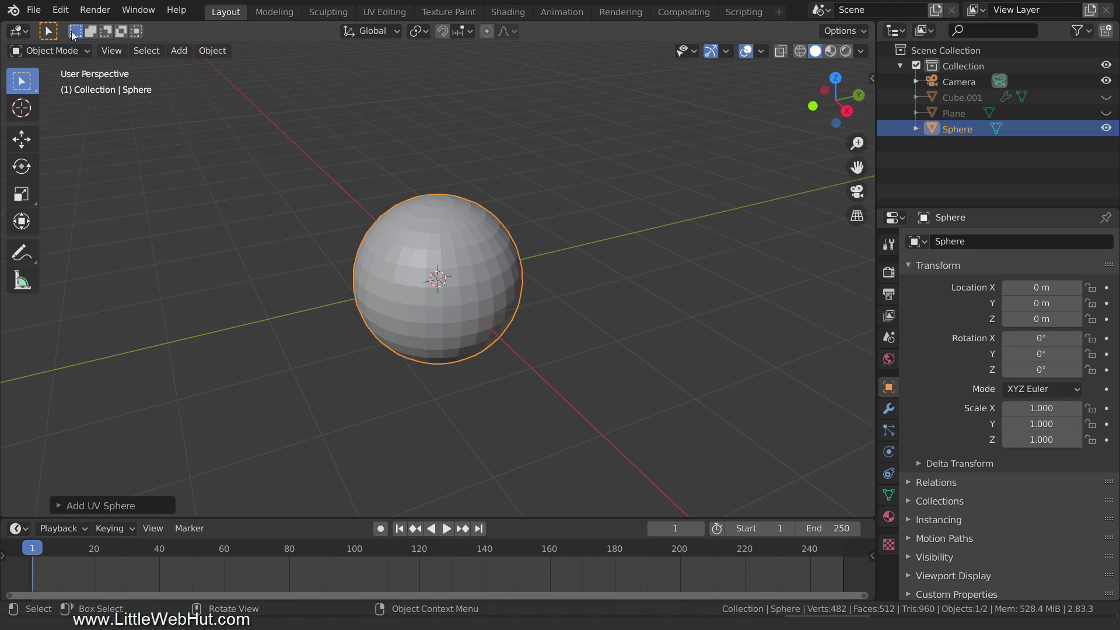
Save the scene as liquid.blend in the C:\demo folder
click(34, 10)
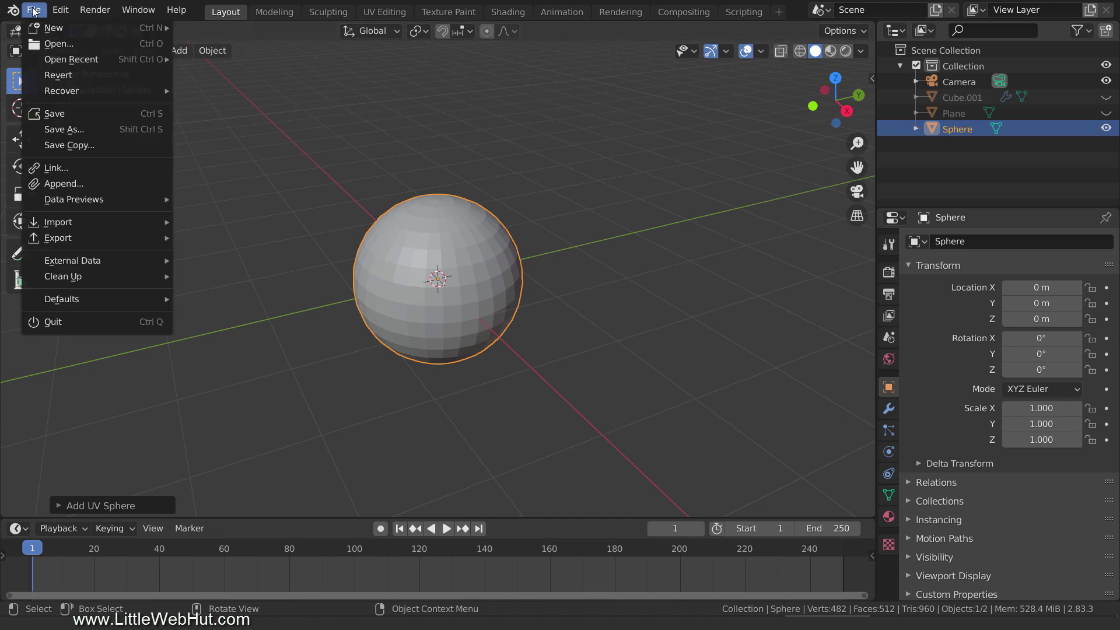
click(96, 127)
click(385, 510)
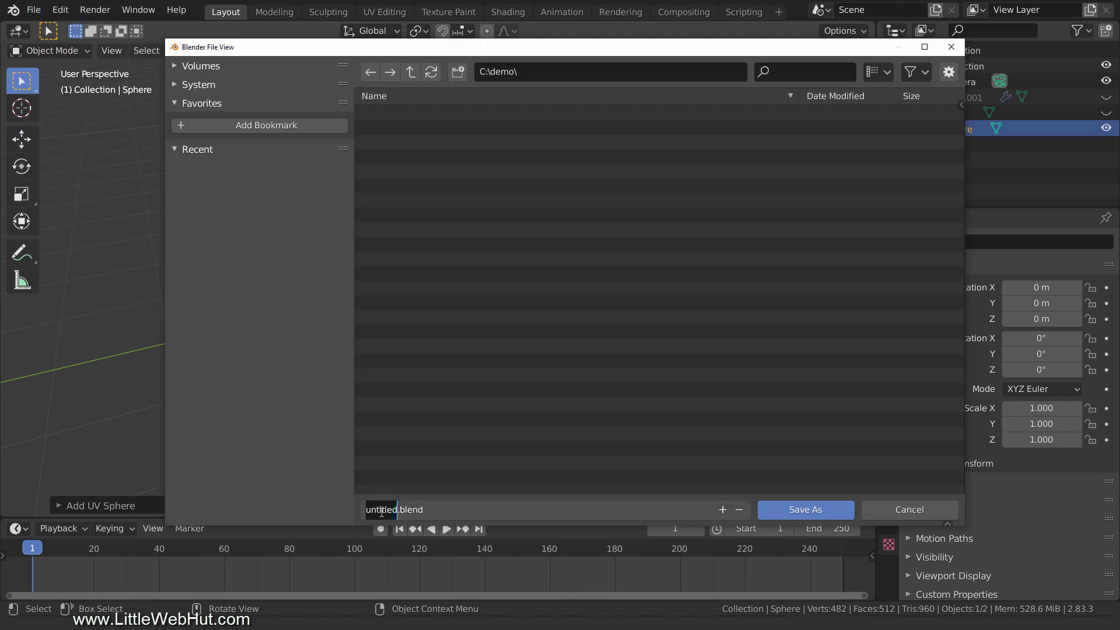
text(liq)
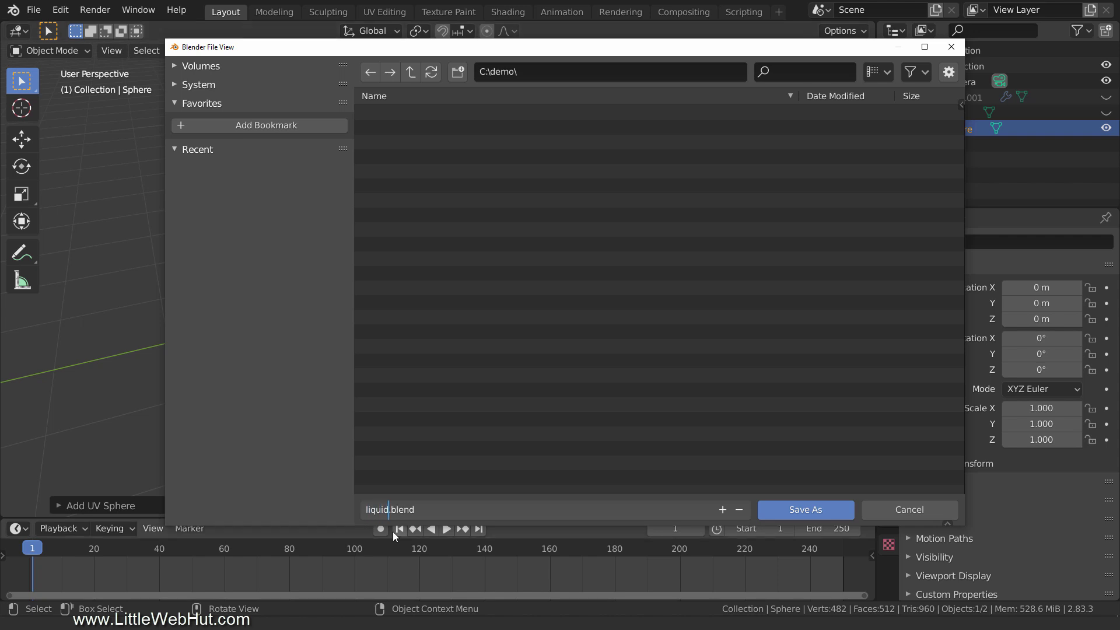
text(uid)
key(Return)
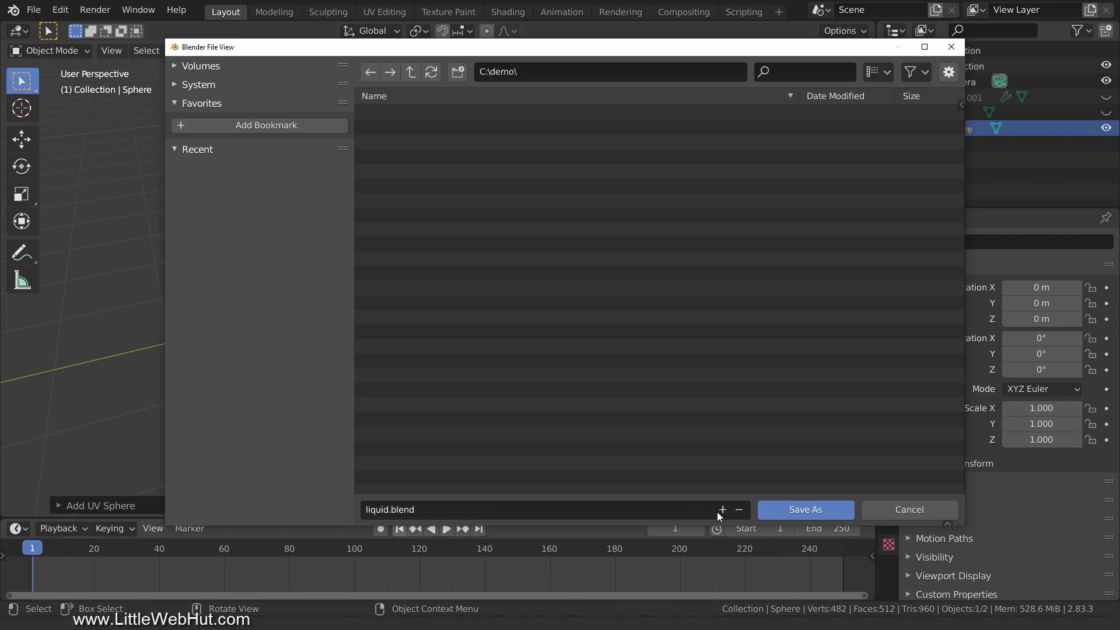
click(816, 506)
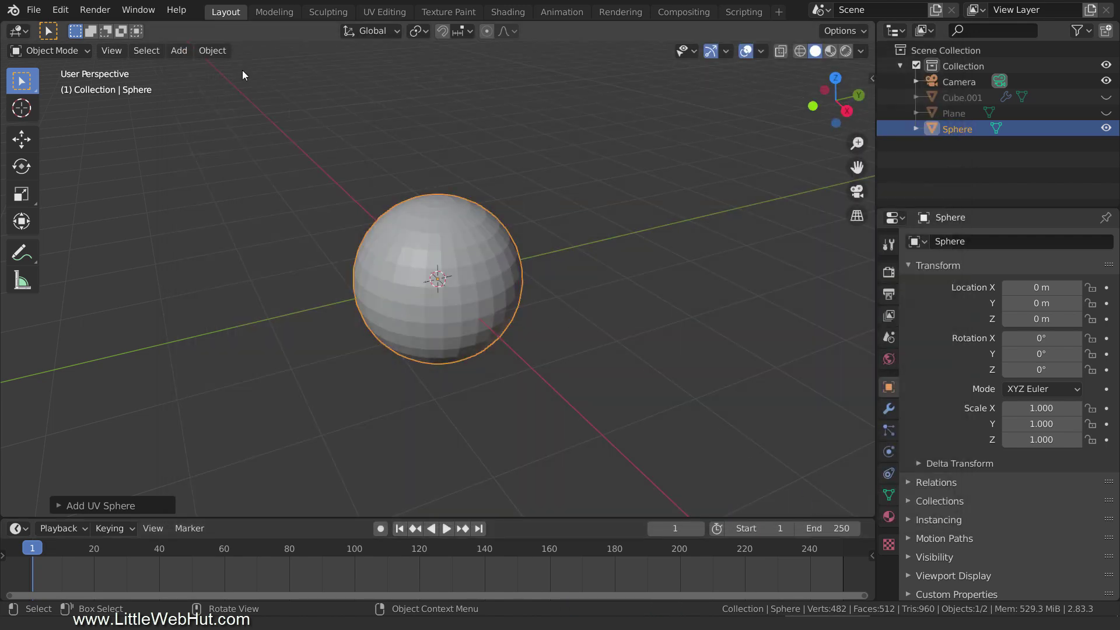
Apply Quick Liquid to the sphere, creating a Liquid Domain box around it
click(214, 52)
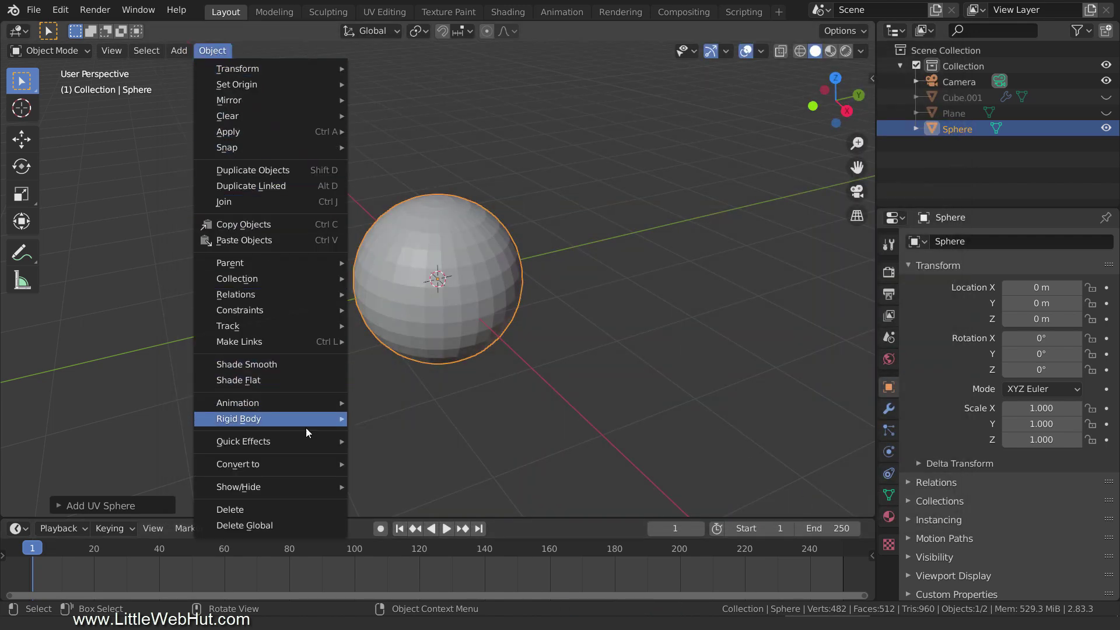
mouse_move(305, 440)
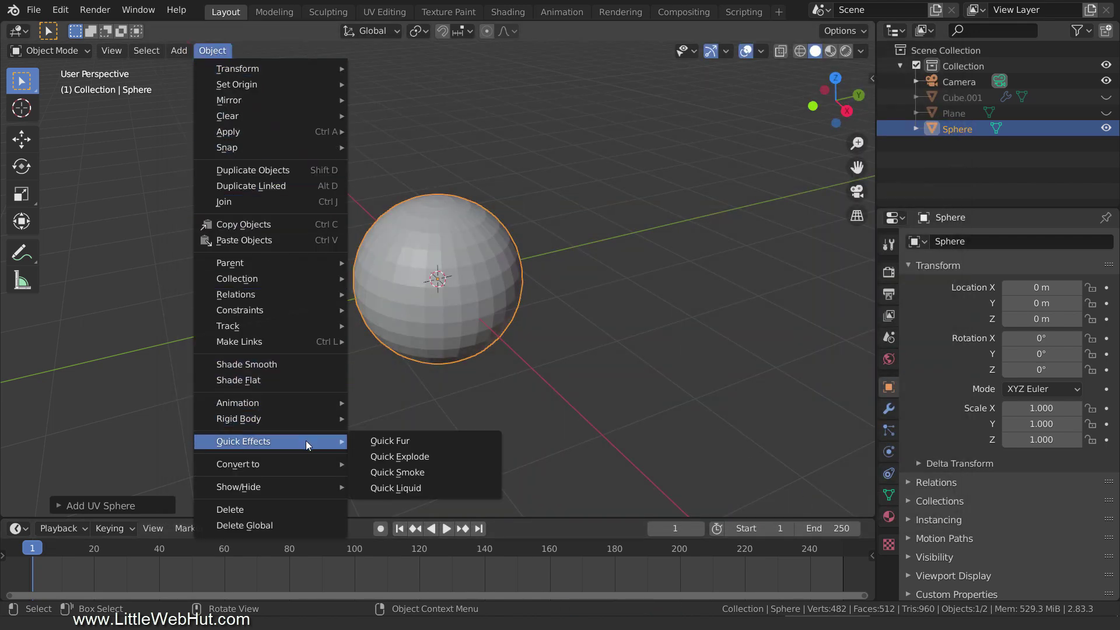
click(435, 487)
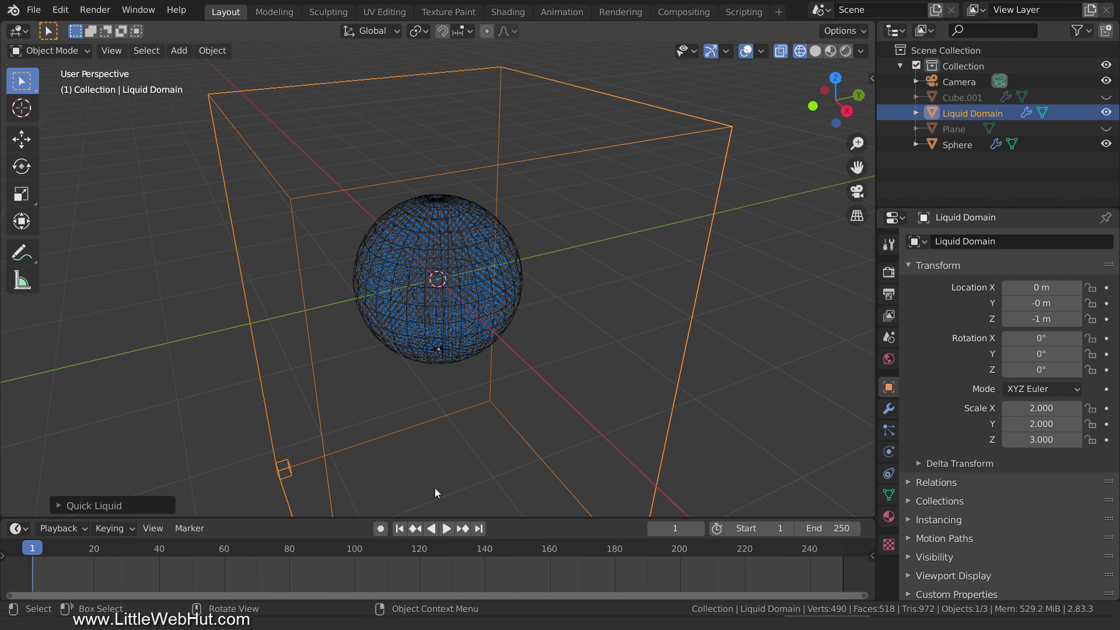
Preview the liquid falling up to frame 35, then scale the Sphere to 0.2
click(445, 528)
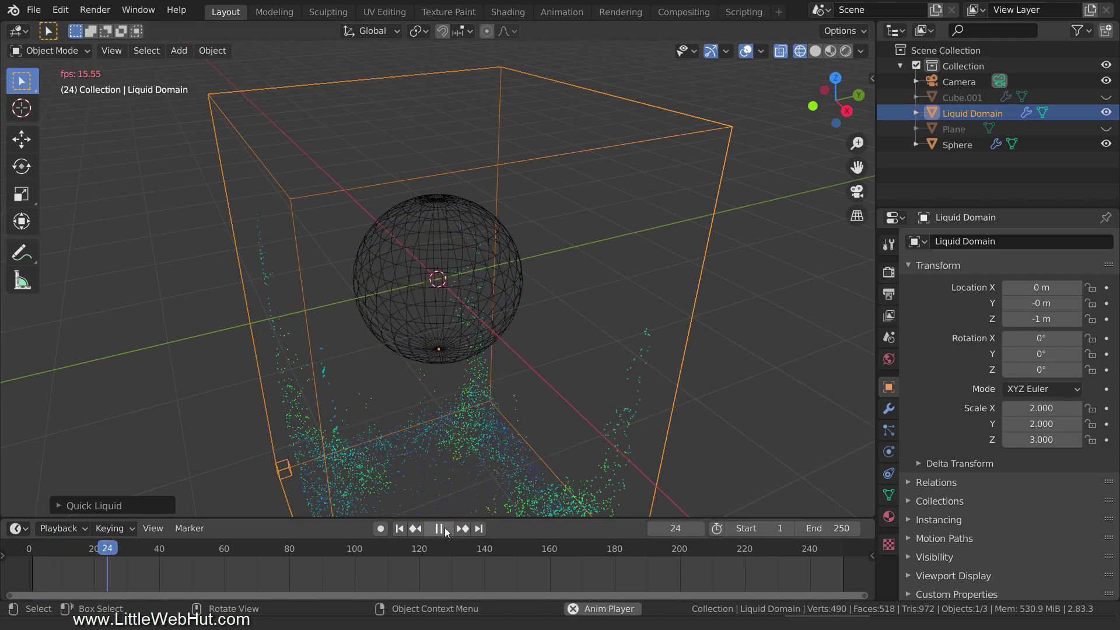
click(445, 528)
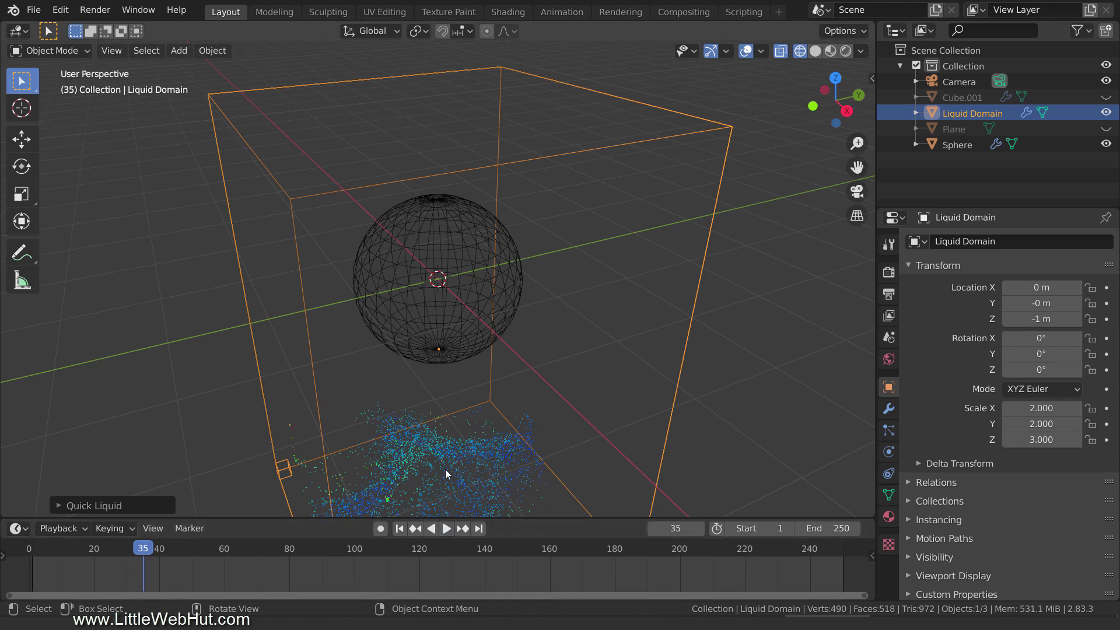
click(484, 313)
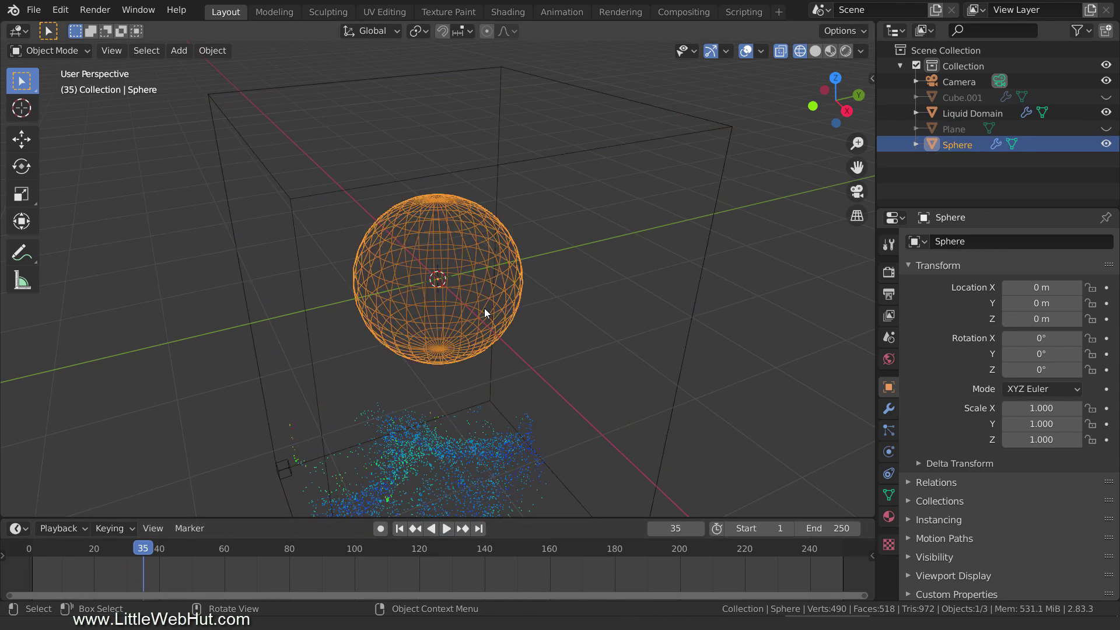
text(s.2)
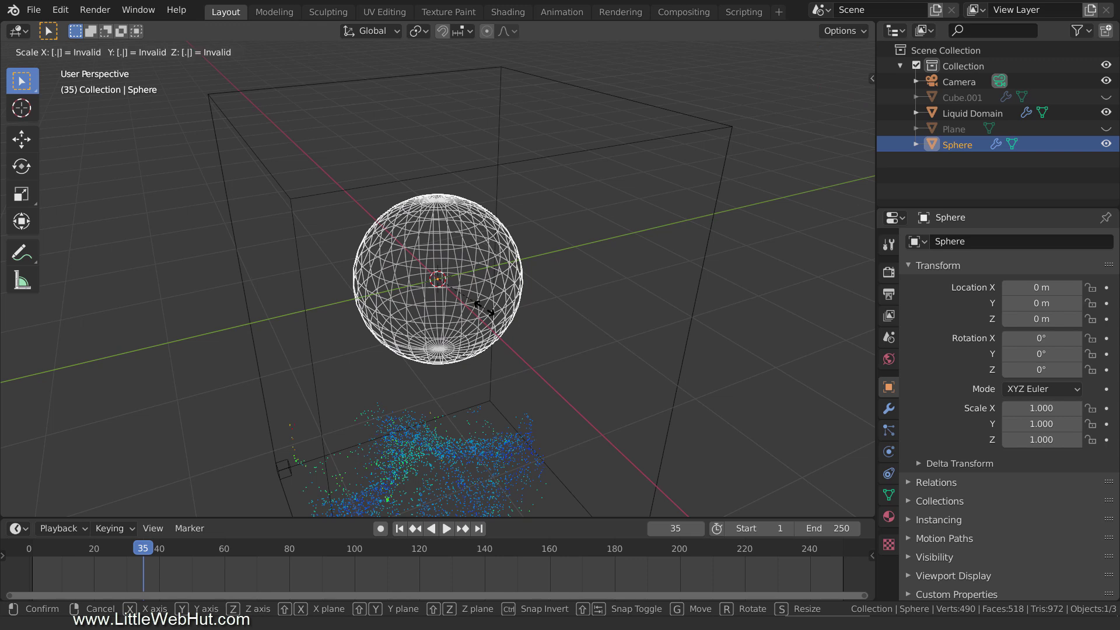
key(Return)
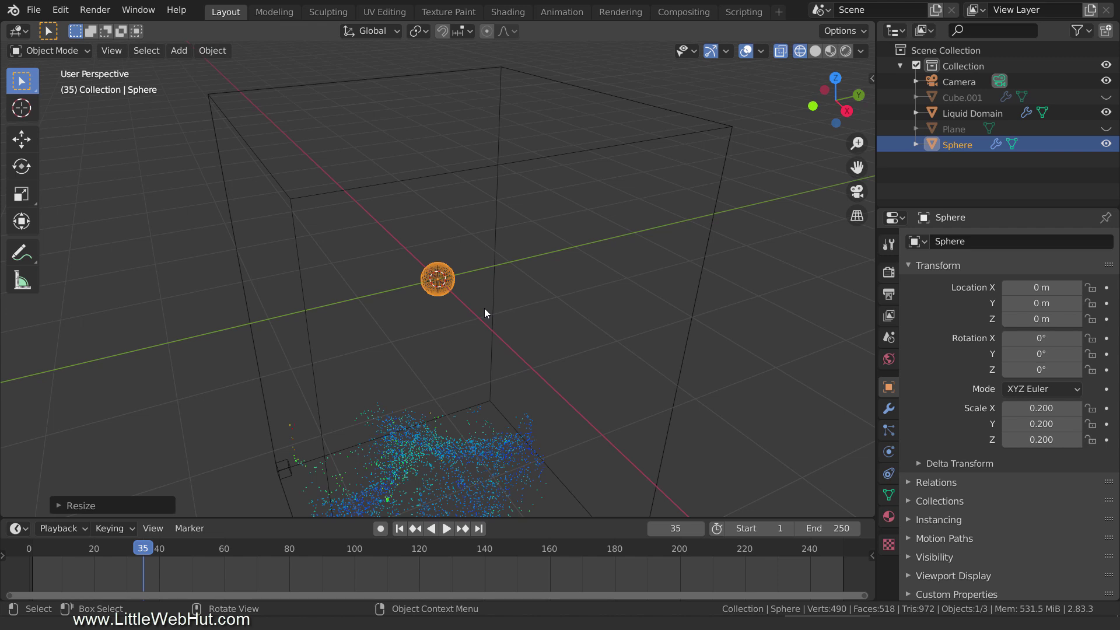
Add a second UV sphere, Sphere.001, and set its Rings to 4
key(shift+a)
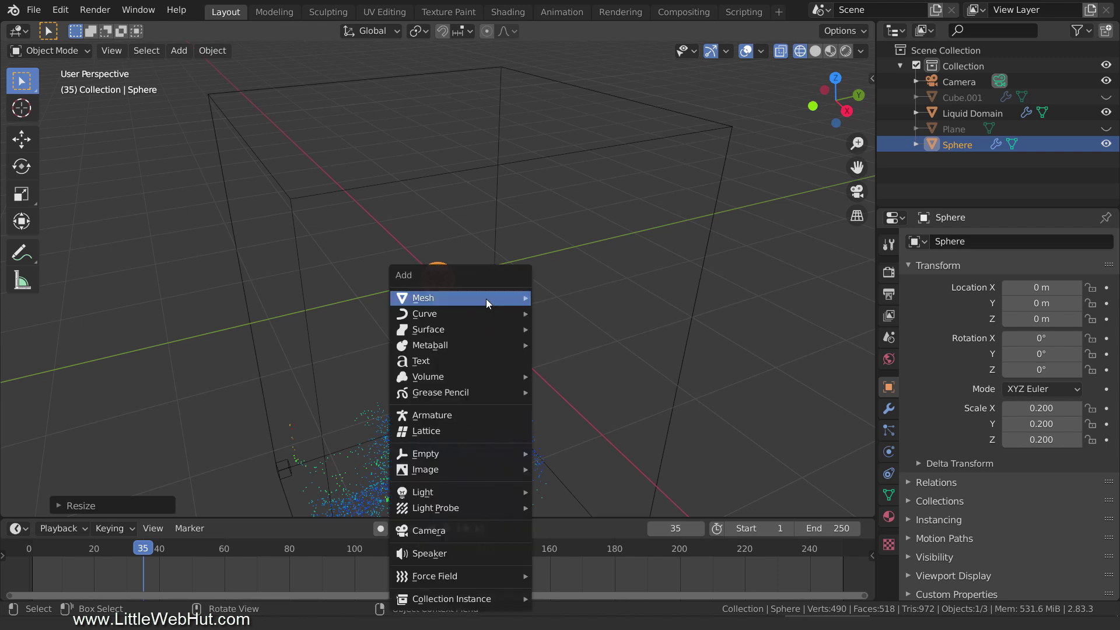
mouse_move(495, 297)
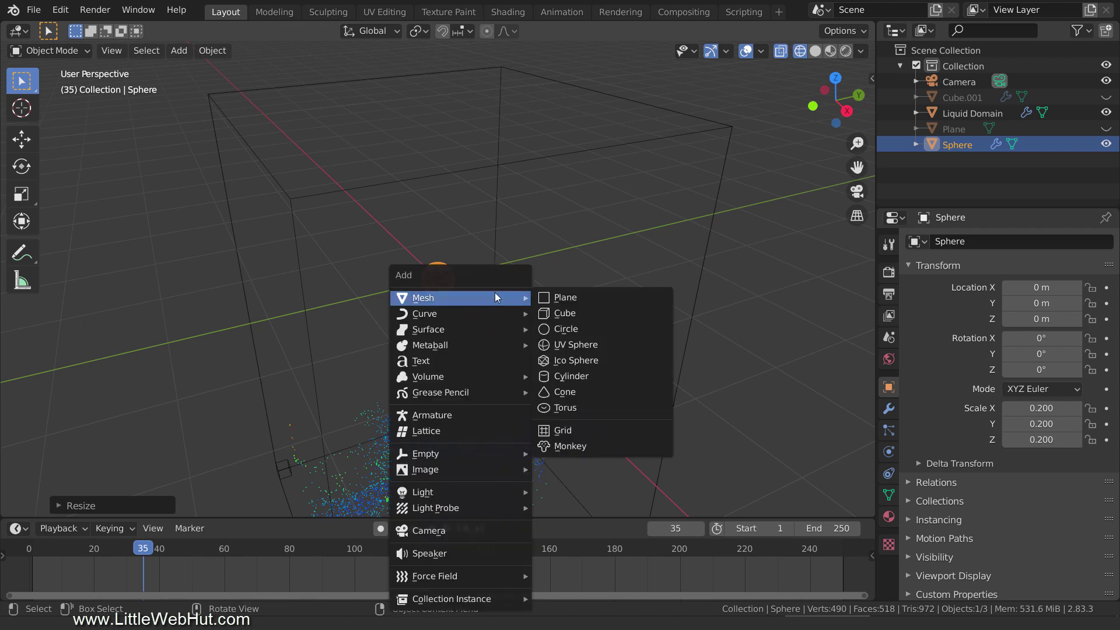
click(632, 345)
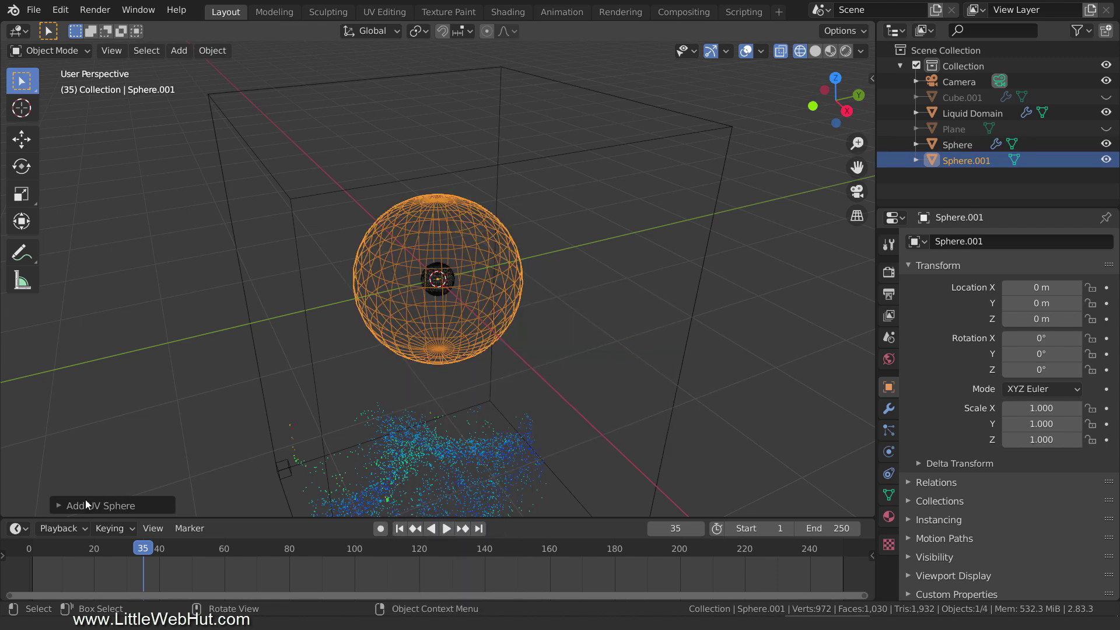
click(58, 504)
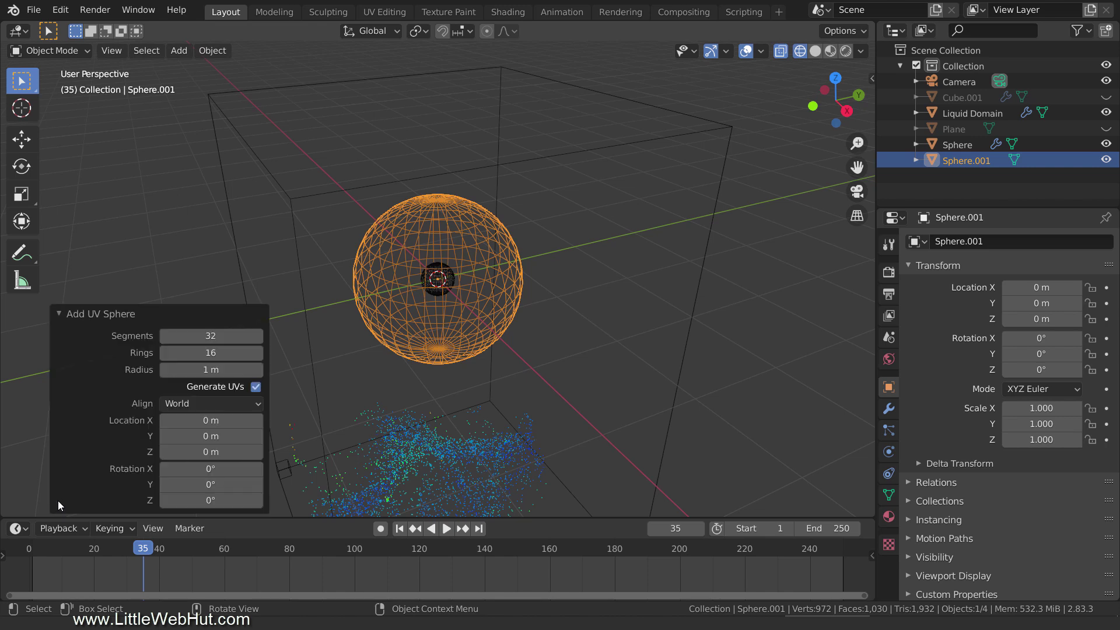
click(229, 354)
text(4)
key(Return)
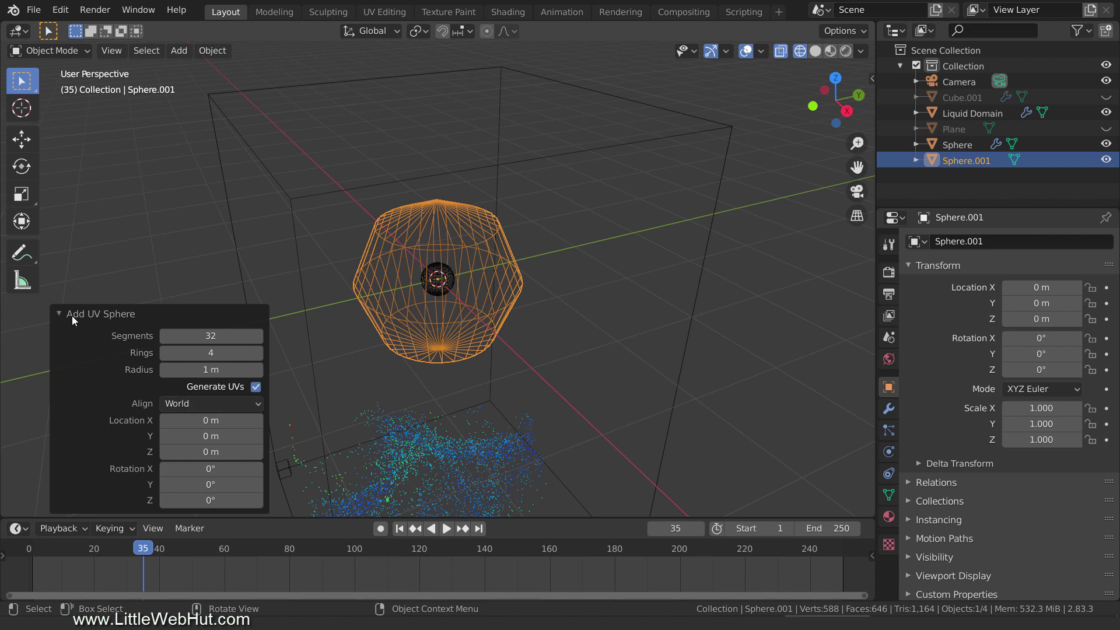
click(57, 320)
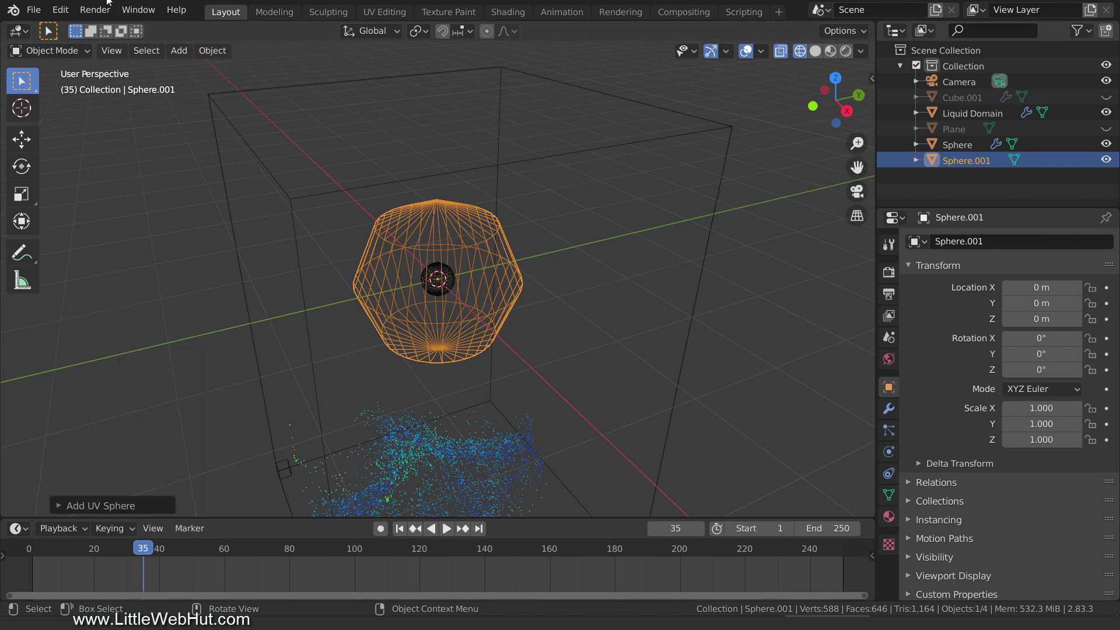
Search the add-ons for 'bt' in Preferences and enable Add Curve: BTracer
click(61, 10)
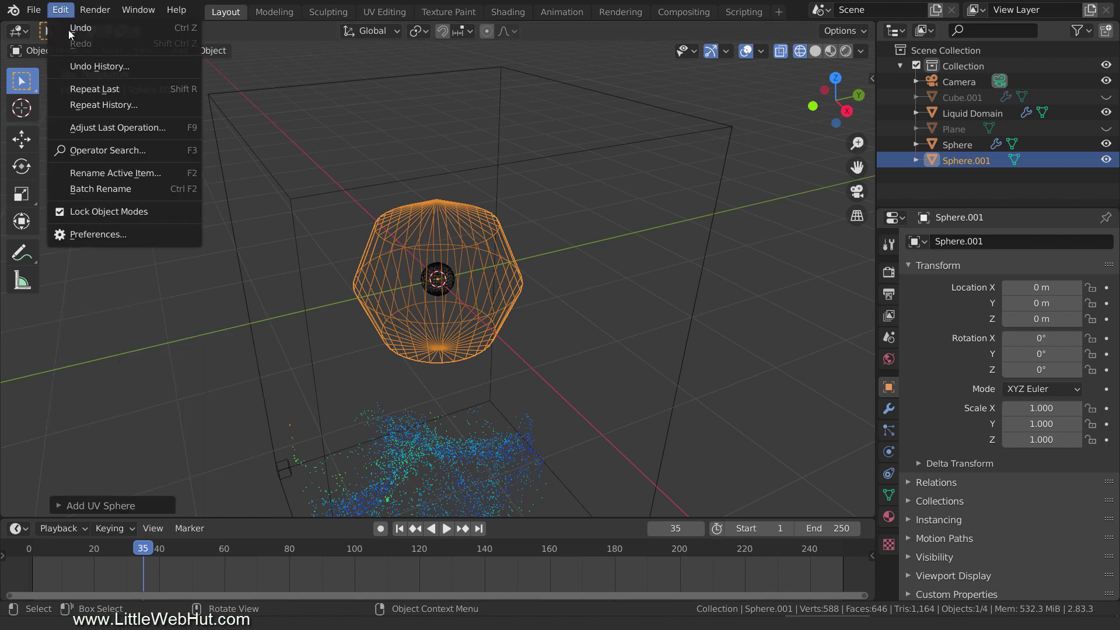
click(137, 232)
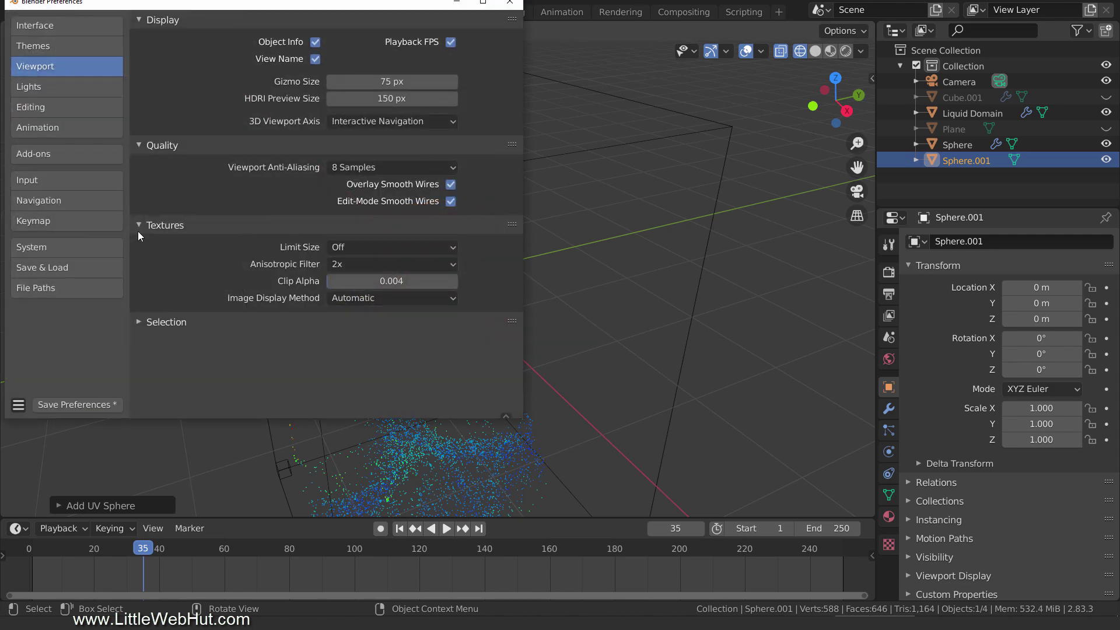
click(93, 156)
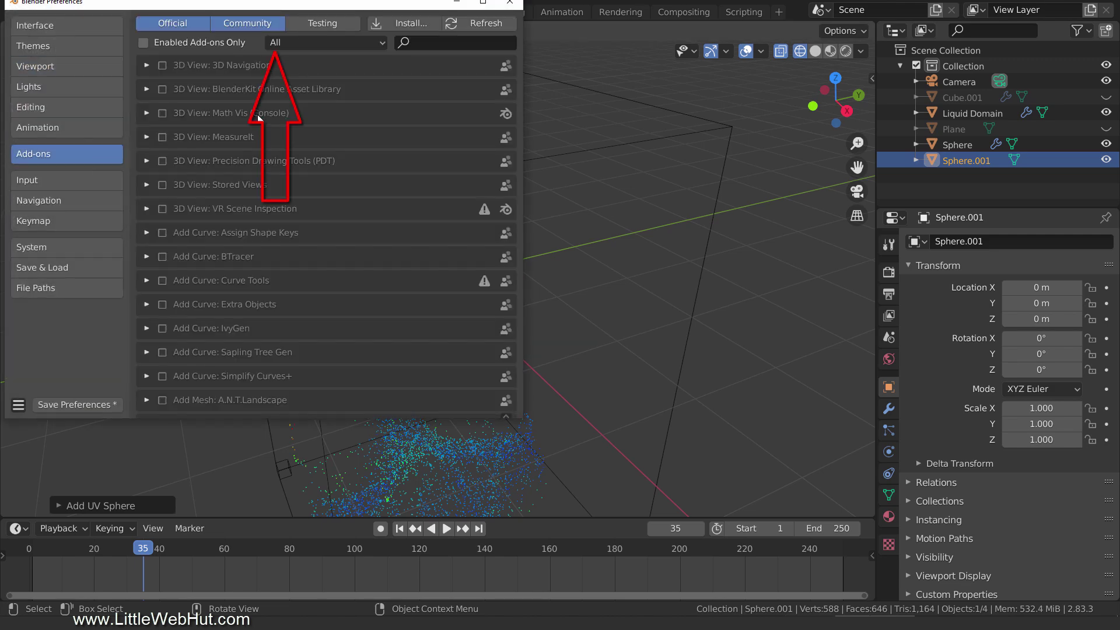
click(431, 42)
text(bt)
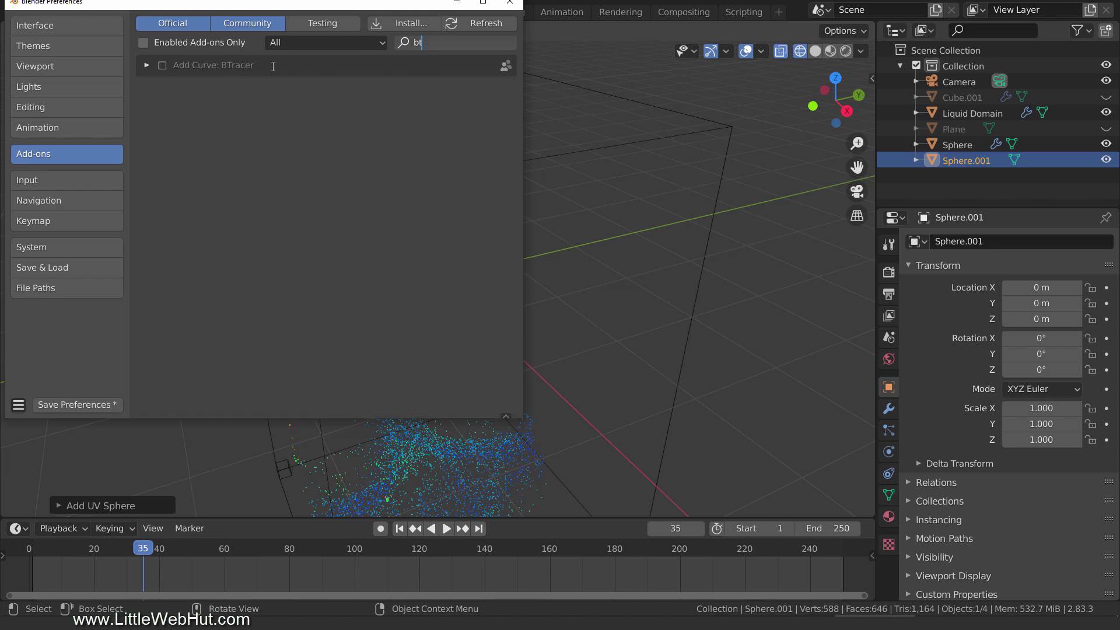
click(162, 65)
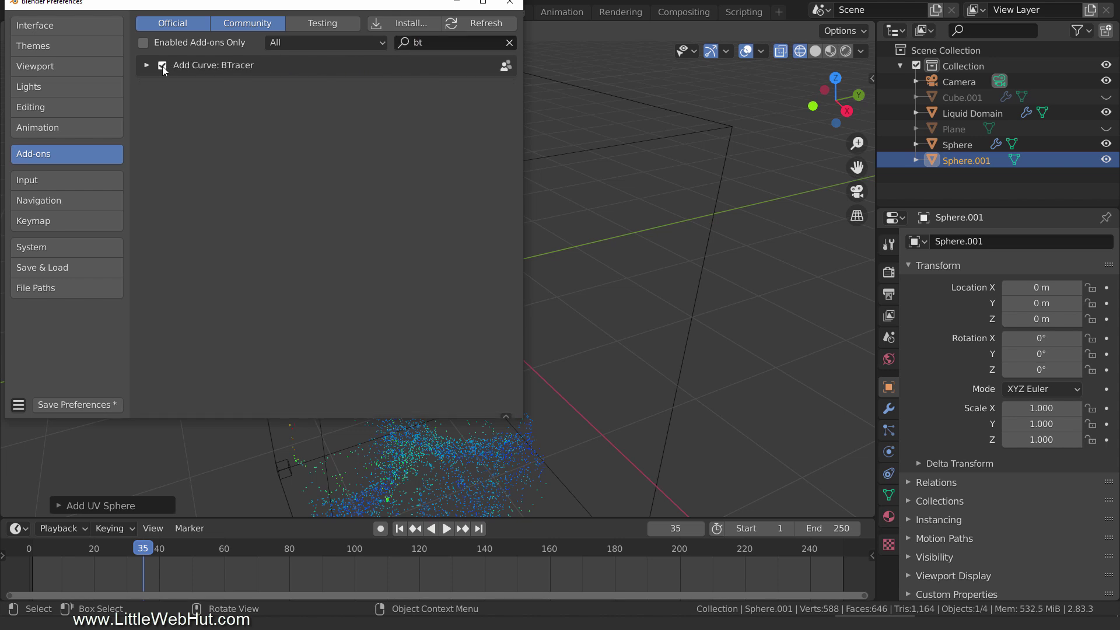
Run BTracer's Object Trace from the Create sidebar to convert Sphere.001 into a curve
click(506, 2)
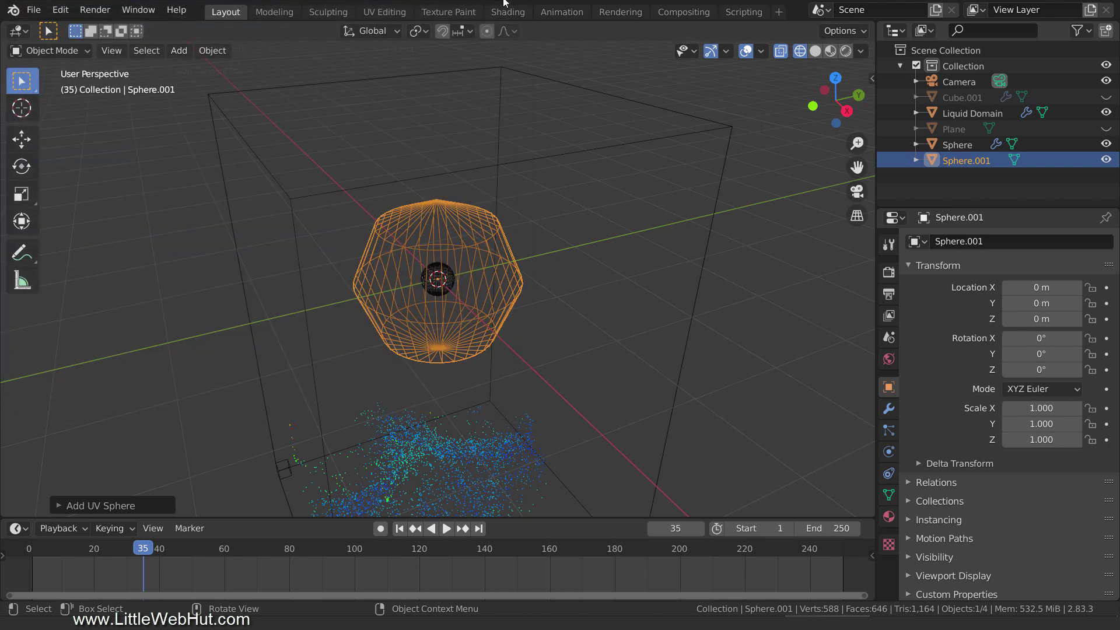
key(n)
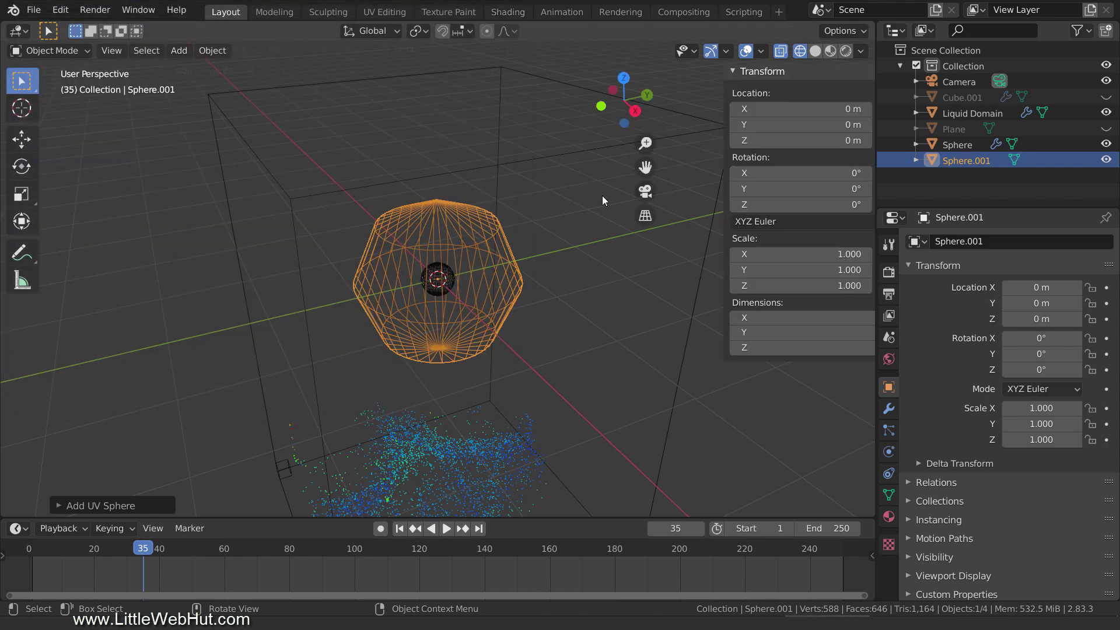
click(867, 176)
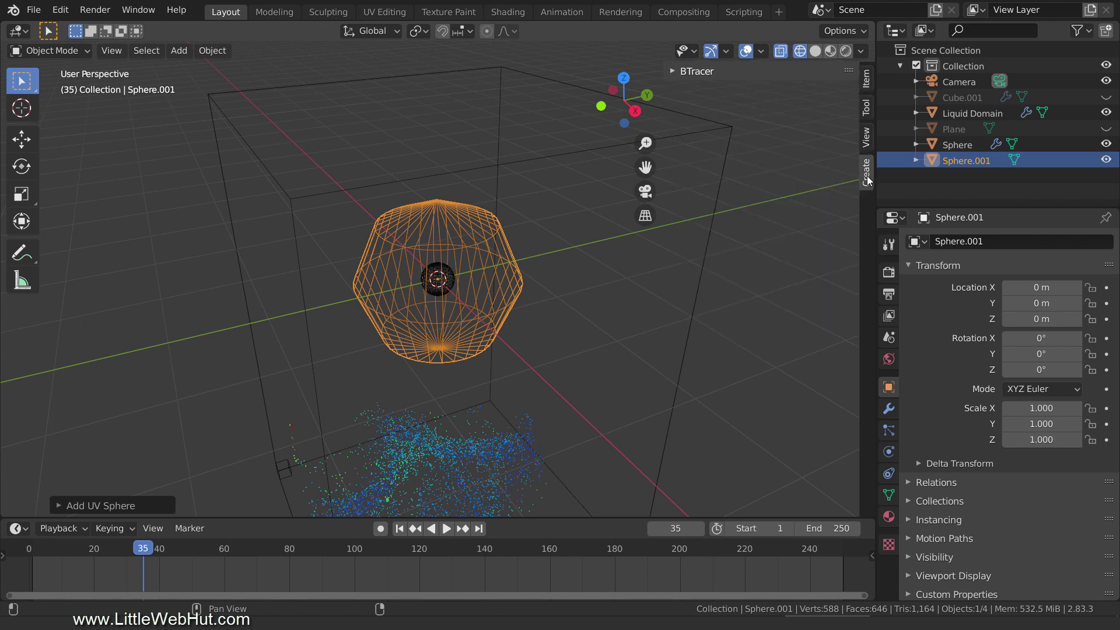
click(673, 71)
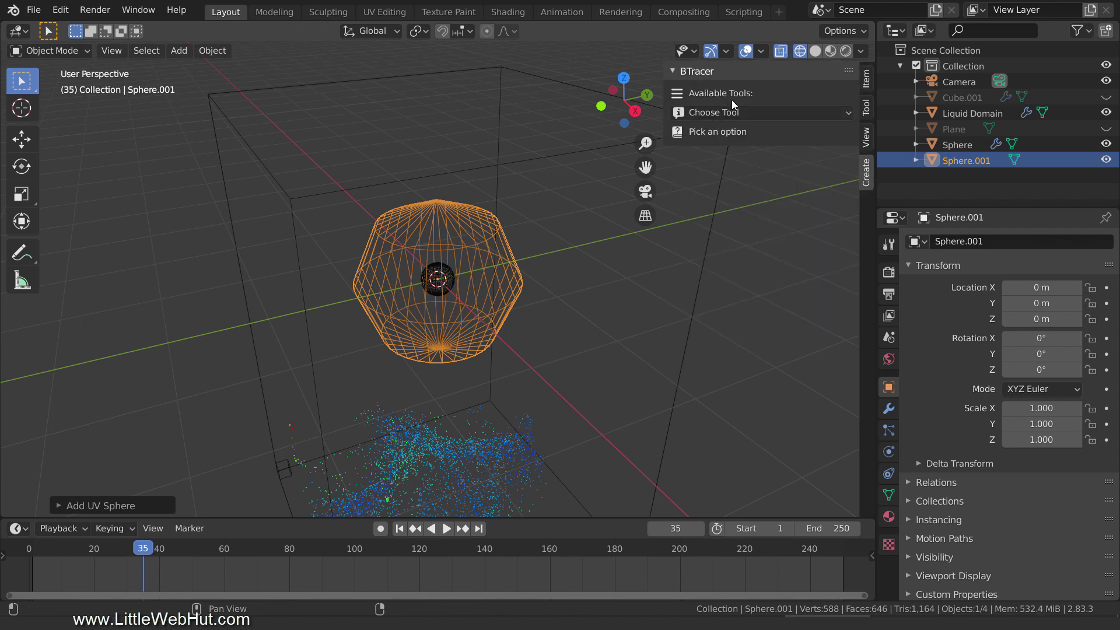
click(749, 112)
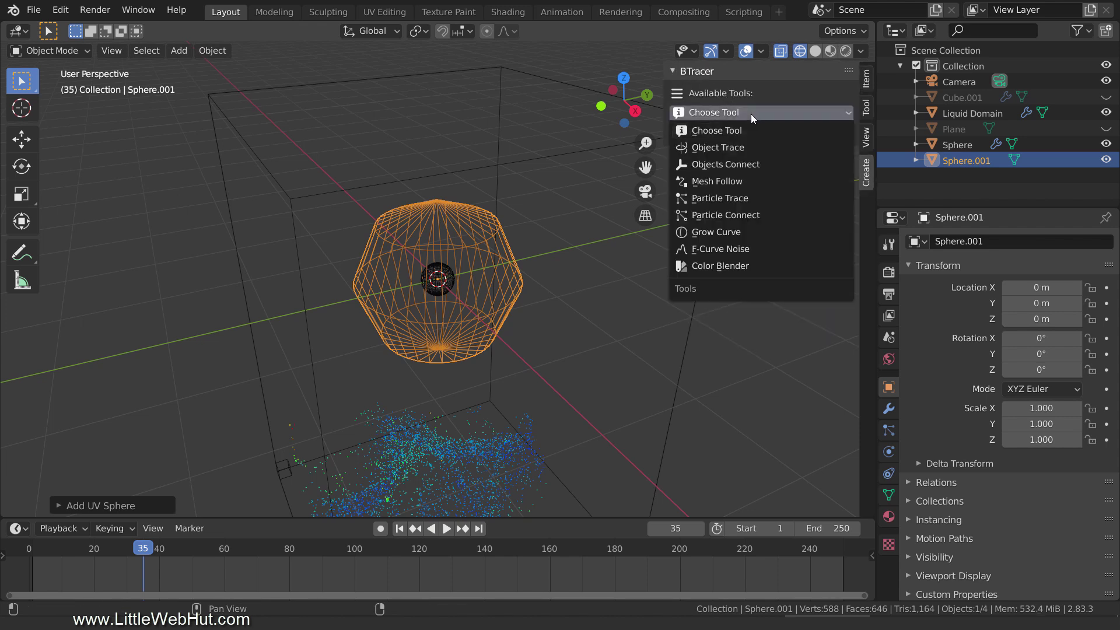
click(761, 147)
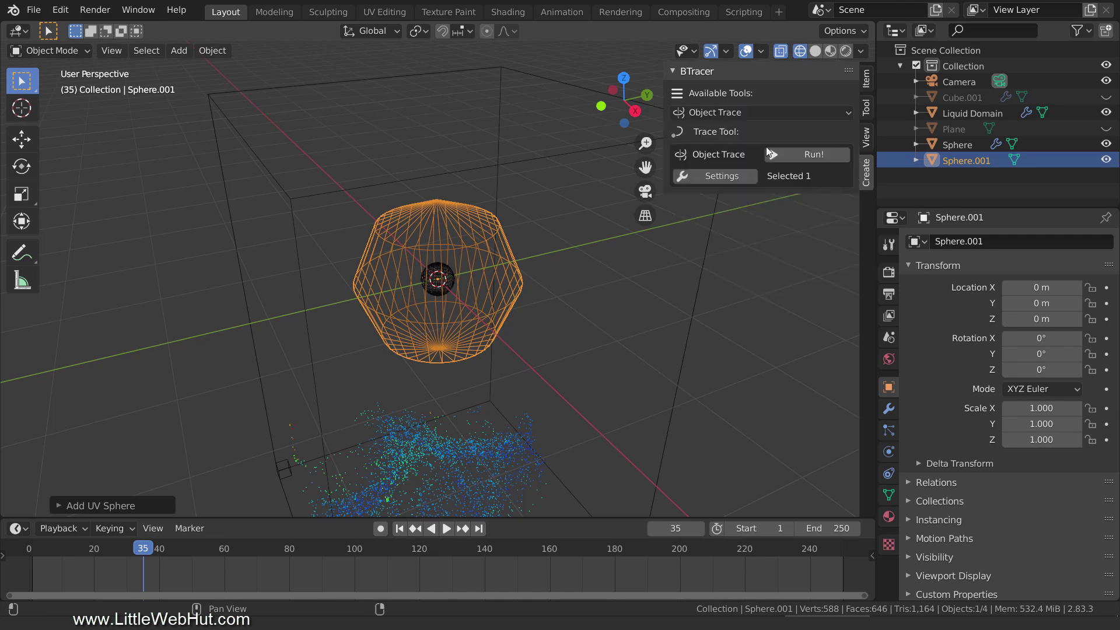
click(827, 152)
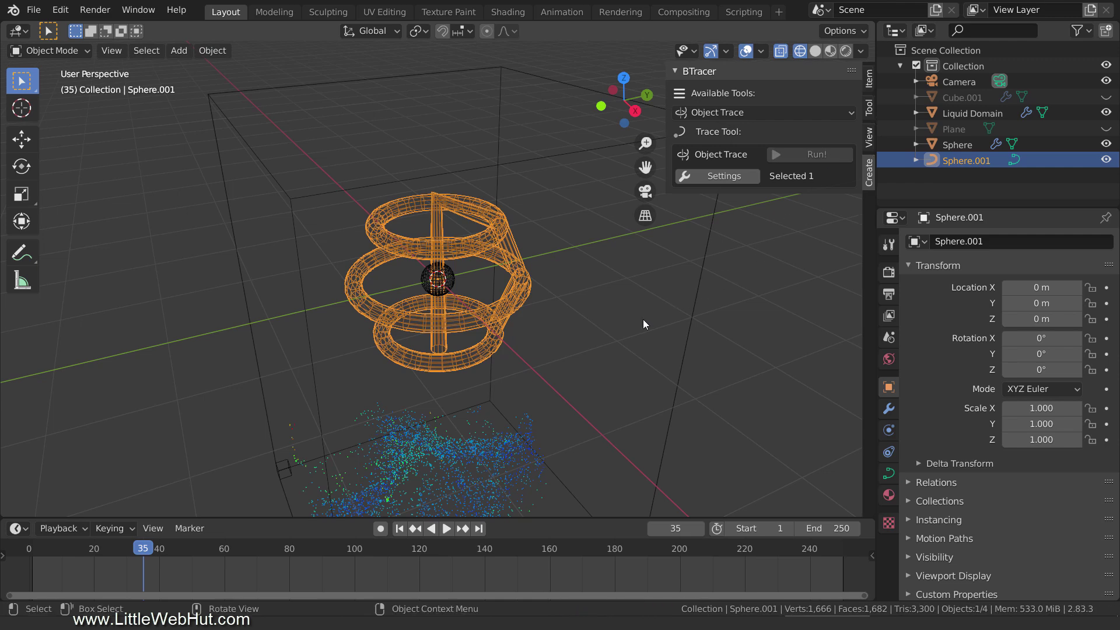
Give the small Sphere a Follow Path constraint targeting Sphere.001 with Animate Path enabled
key(n)
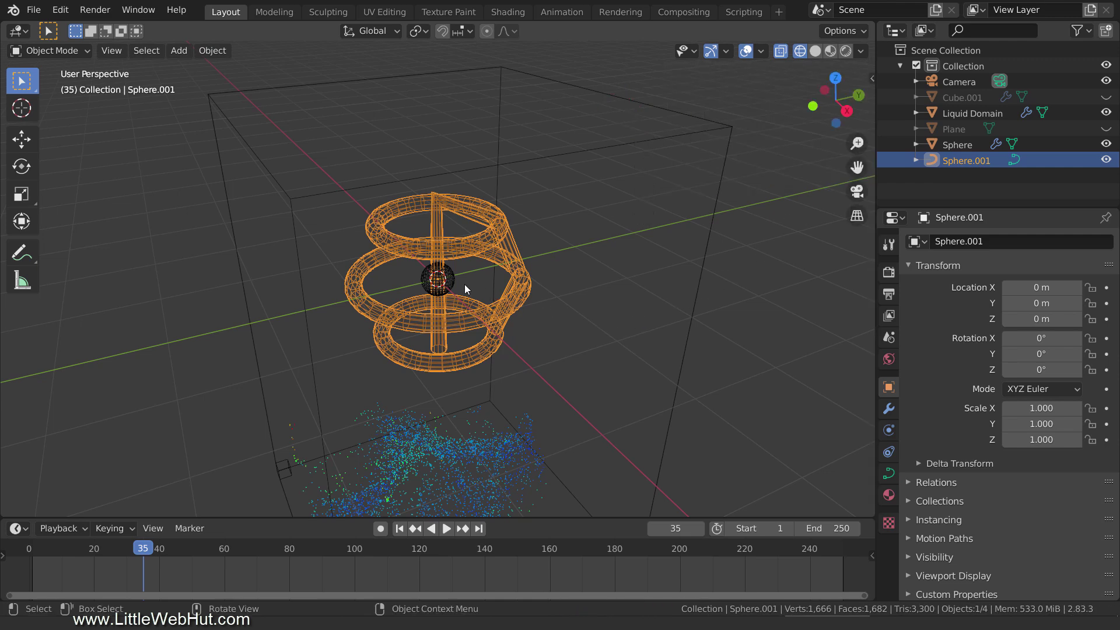
click(449, 279)
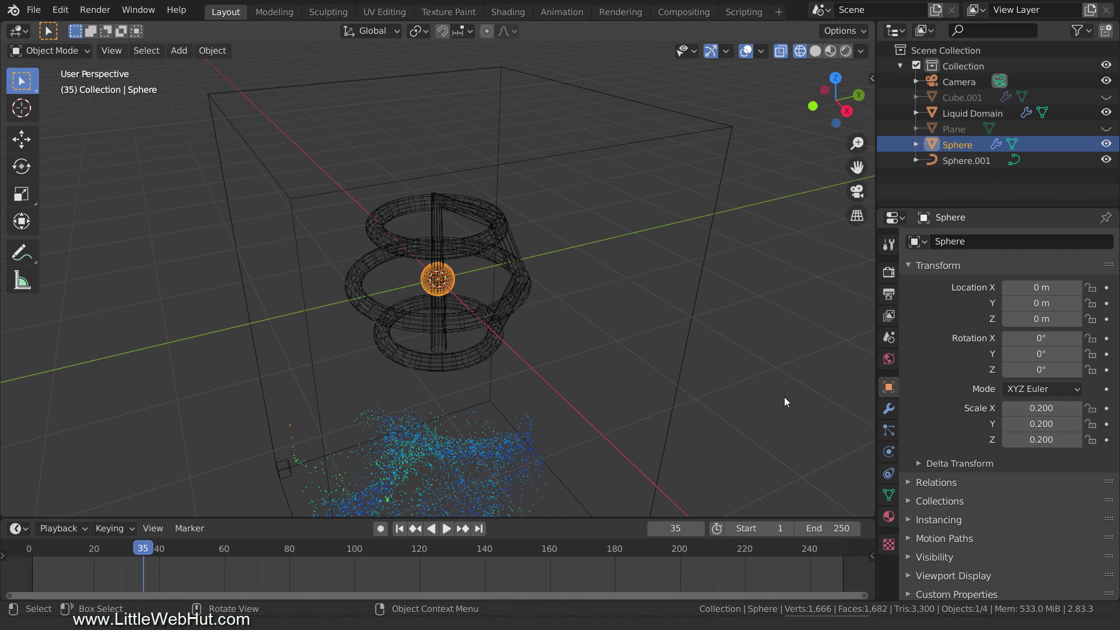
click(888, 473)
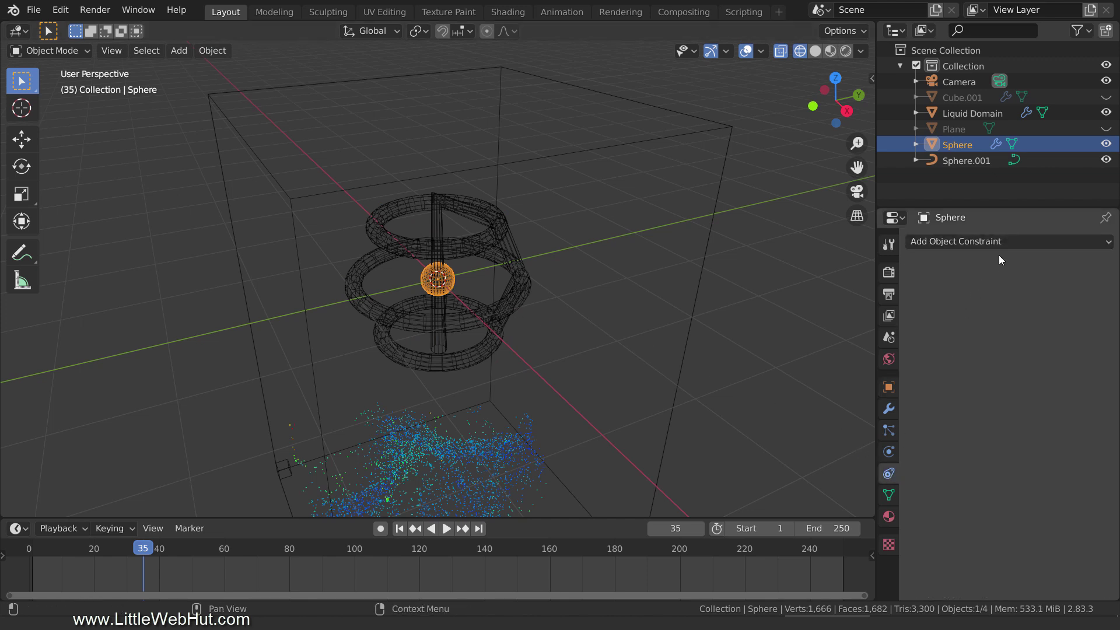
click(1008, 243)
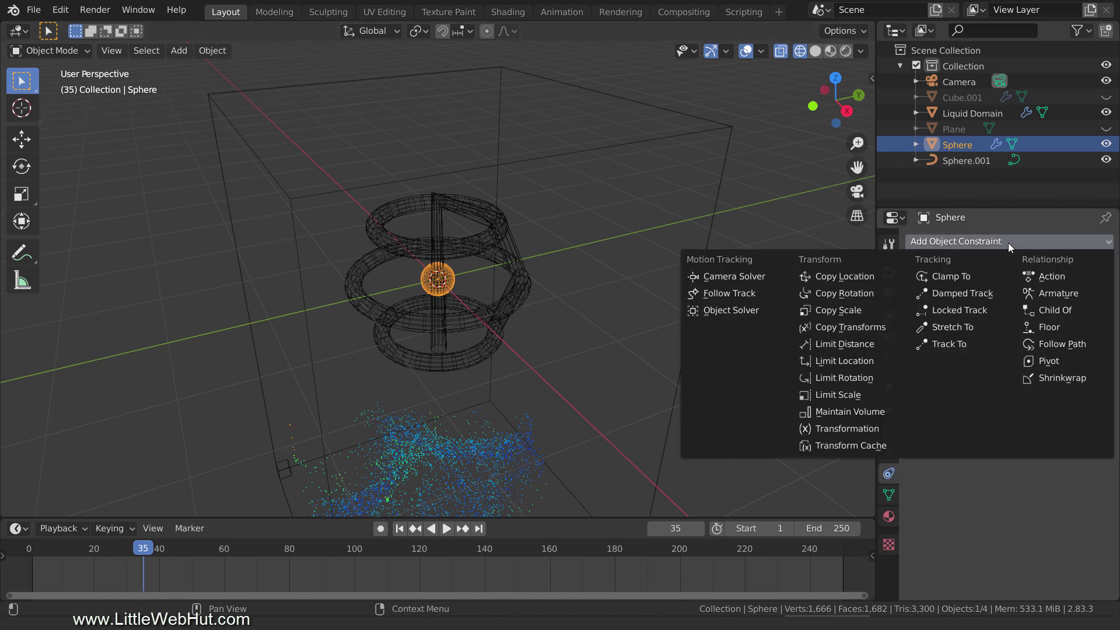
click(1087, 344)
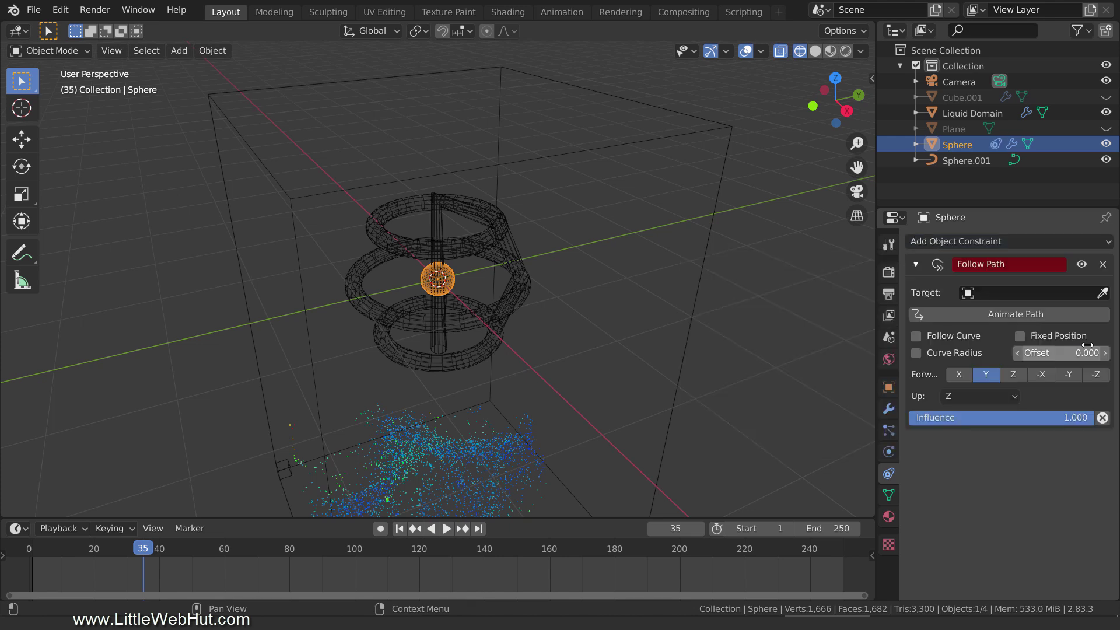
click(1047, 294)
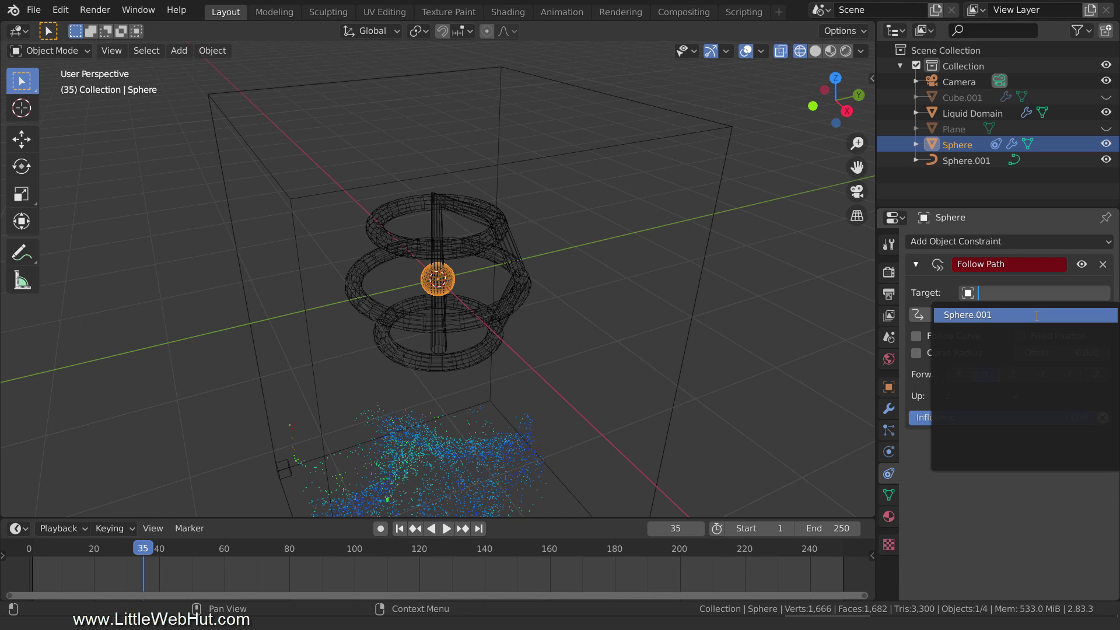
click(1036, 316)
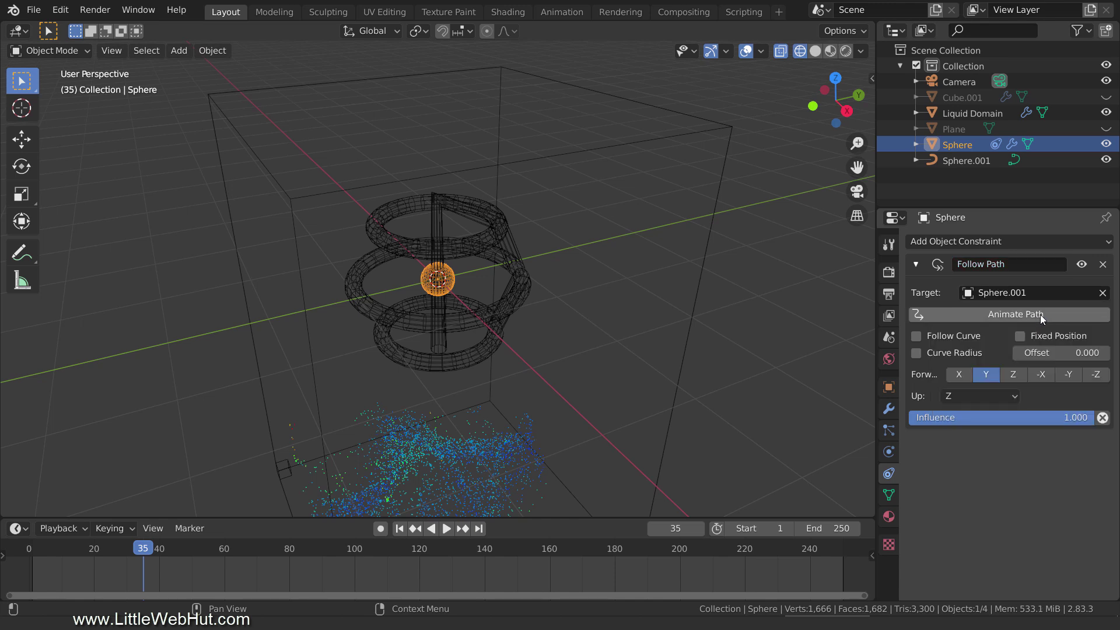
click(1050, 313)
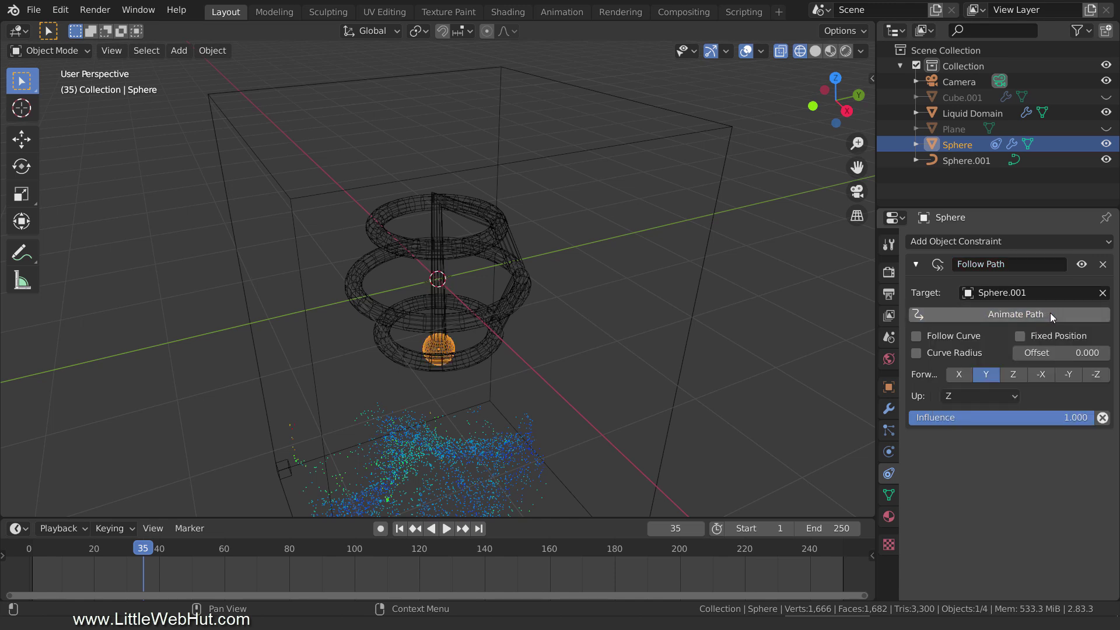
Play the animation from the first frame to check the Sphere following the path
click(399, 528)
click(447, 529)
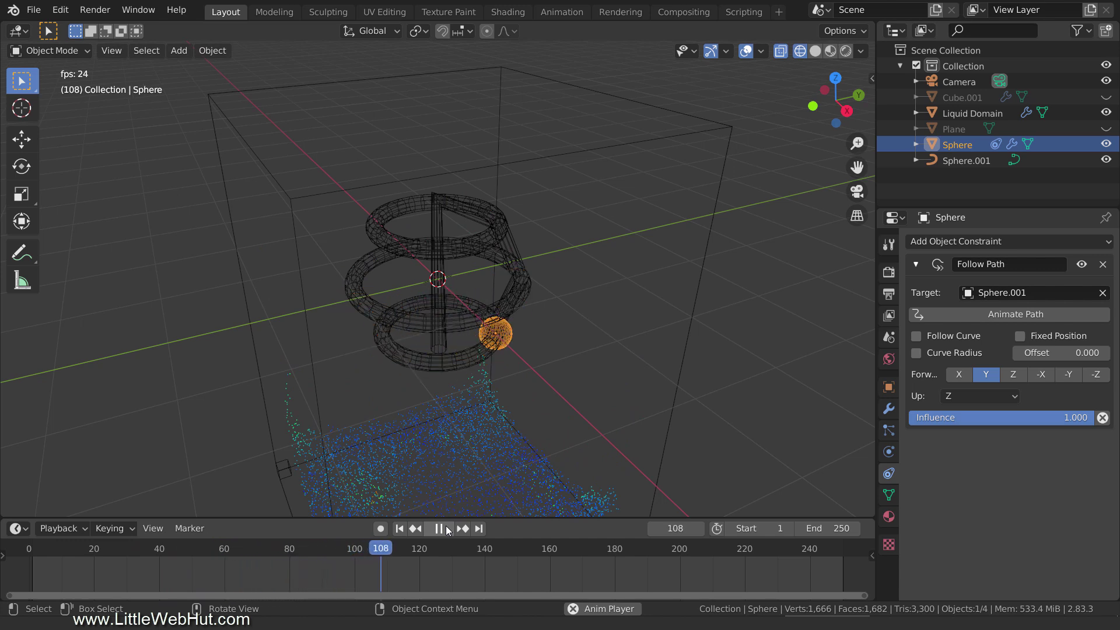
click(446, 528)
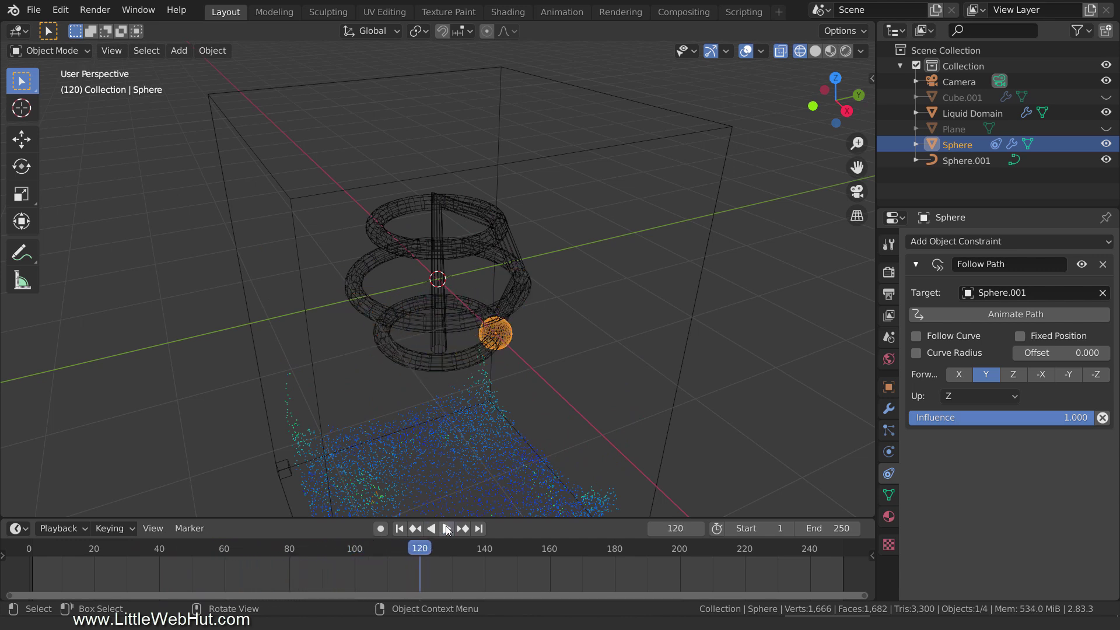
Set Sphere.001's Path Animation frames to 200 and play it back
click(419, 327)
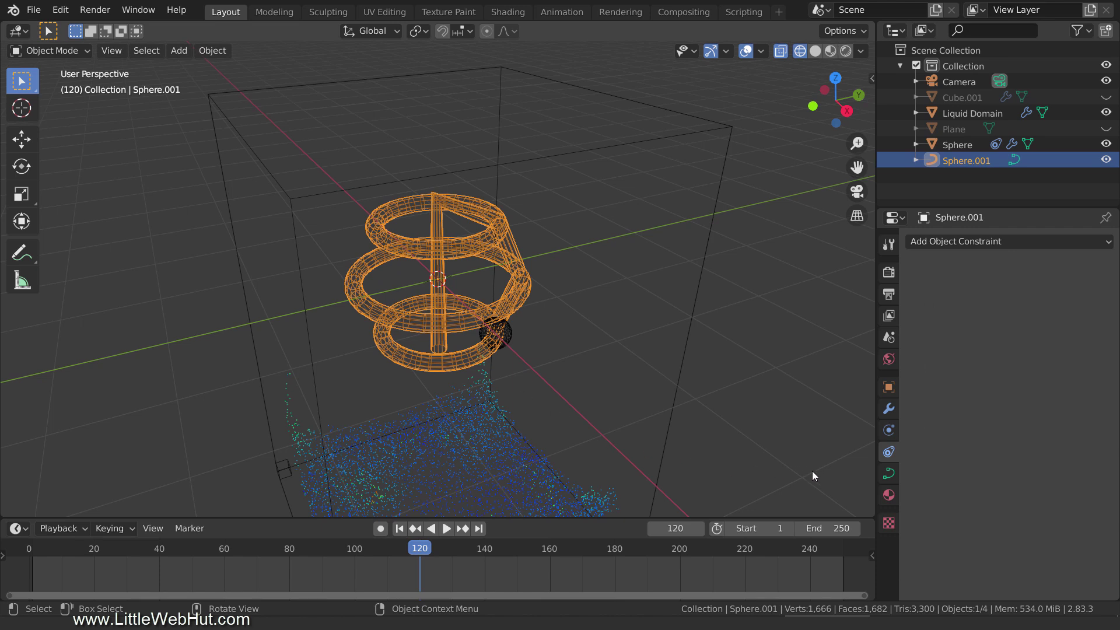
click(890, 474)
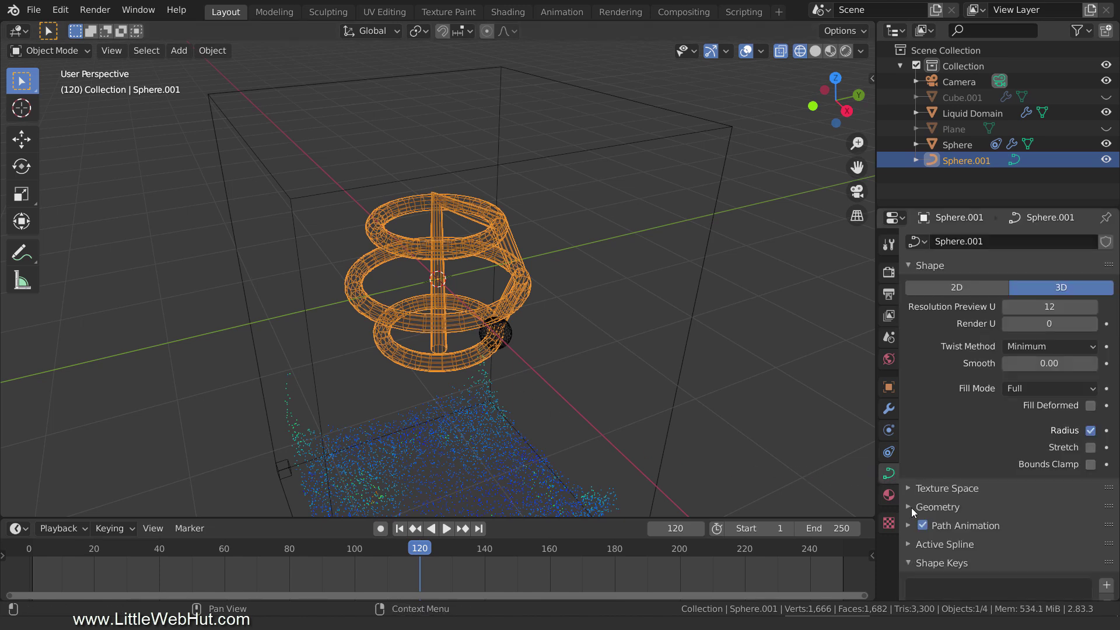
click(909, 525)
scroll(908, 524, down, 4)
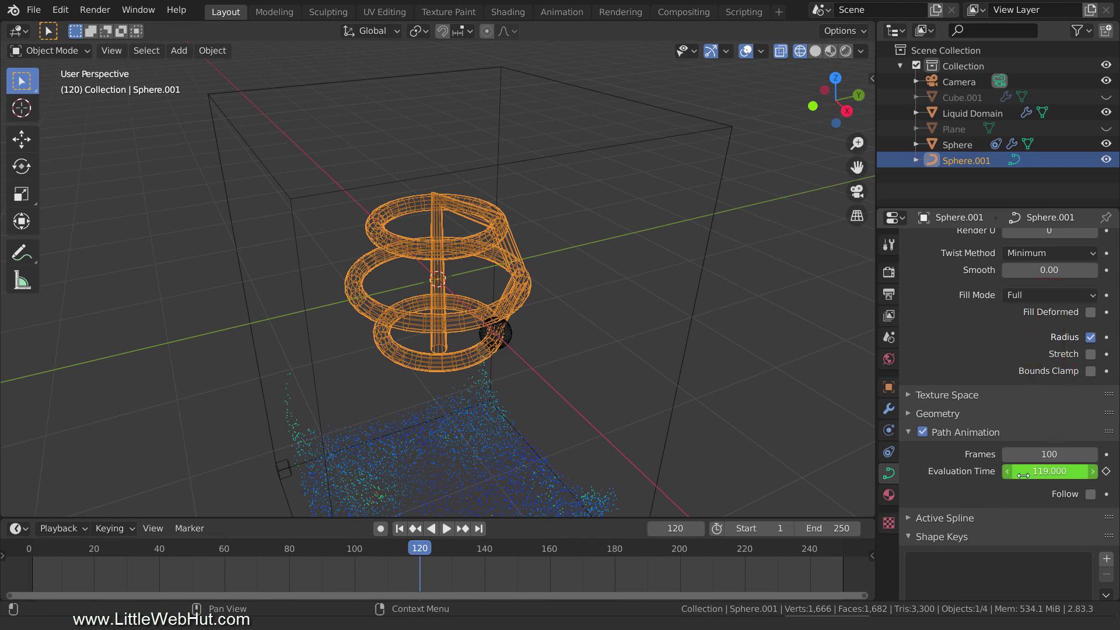
click(1047, 454)
text(200)
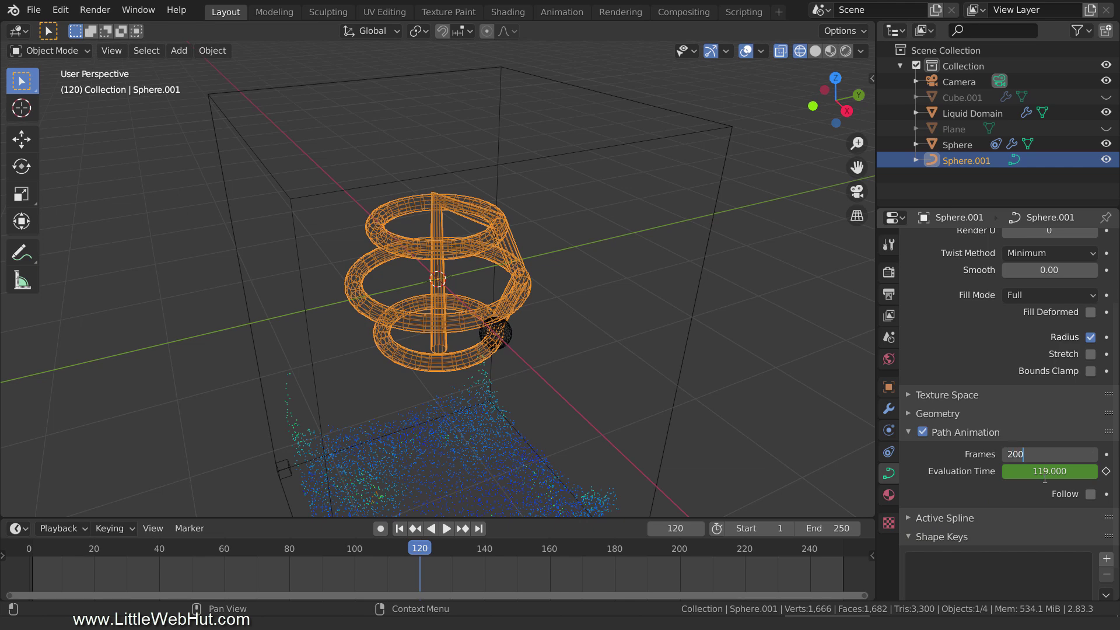
key(Return)
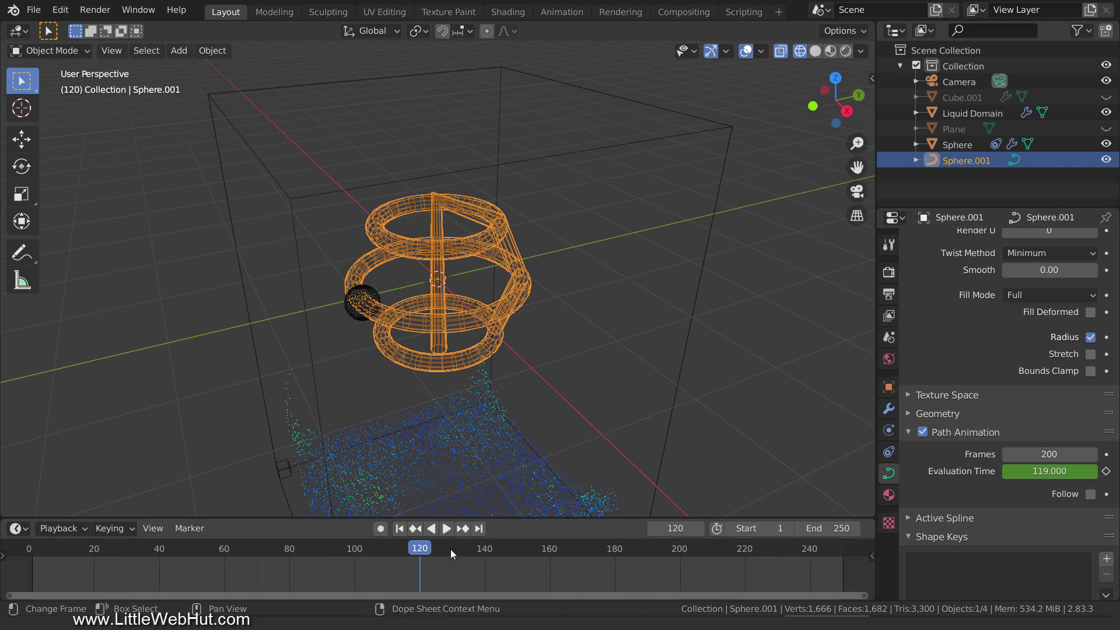
key(space)
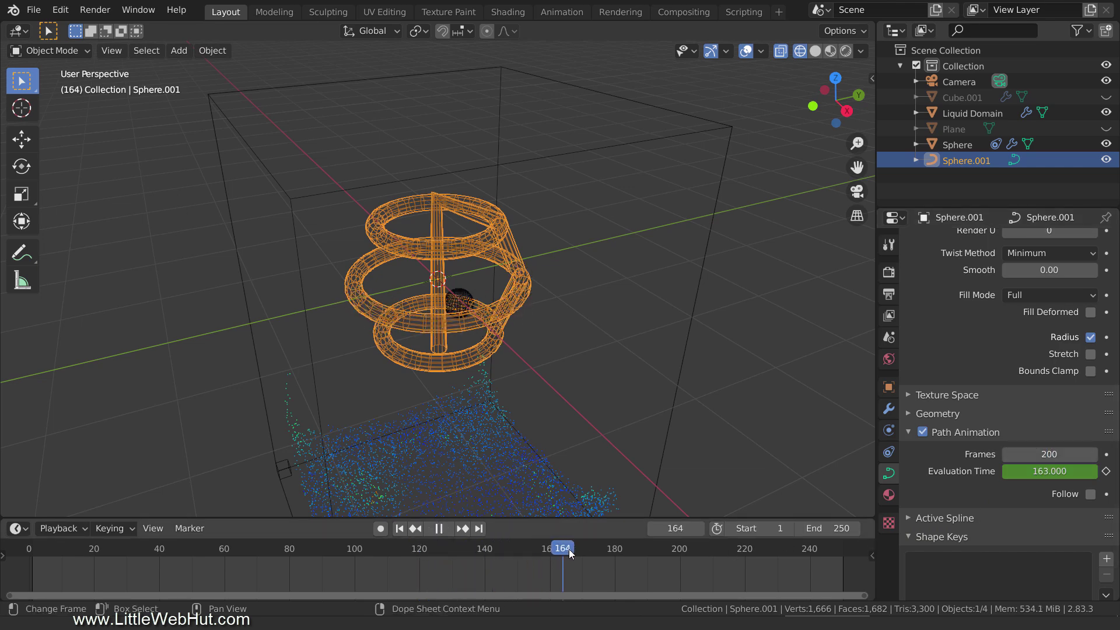
key(space)
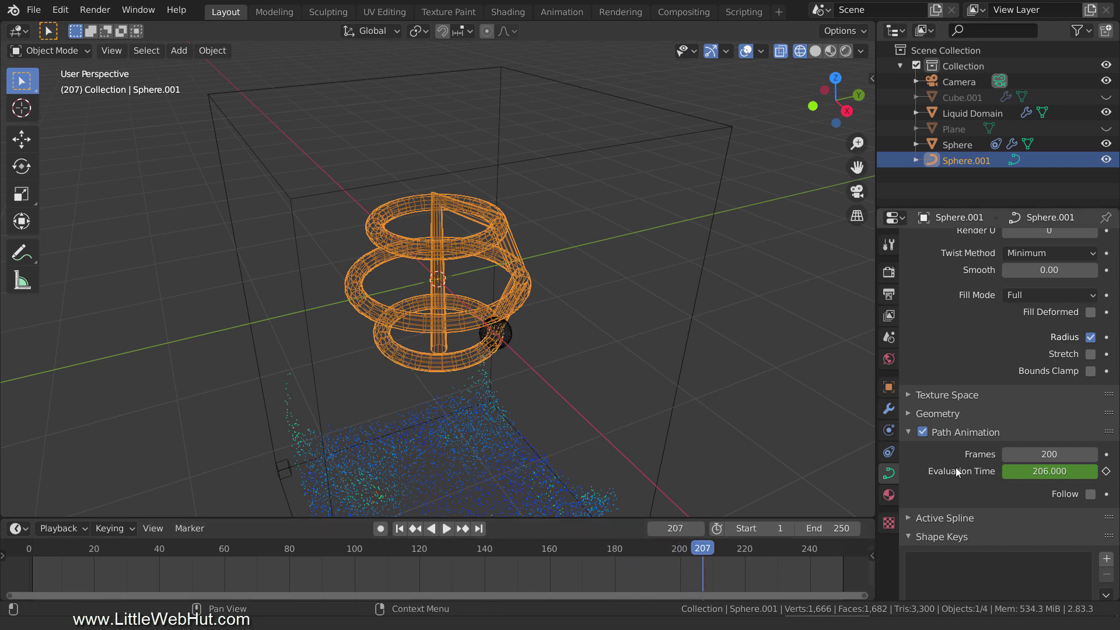
Reset the path animation to 100 frames and scrub the timeline backward
click(1029, 454)
text(100)
key(Return)
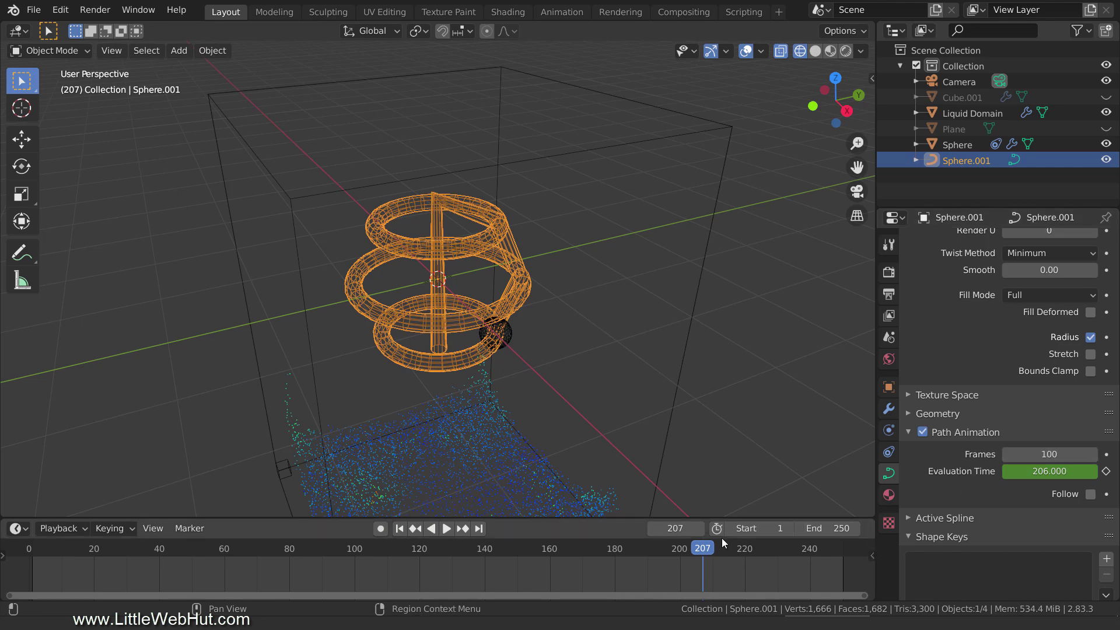
drag(708, 552, 390, 548)
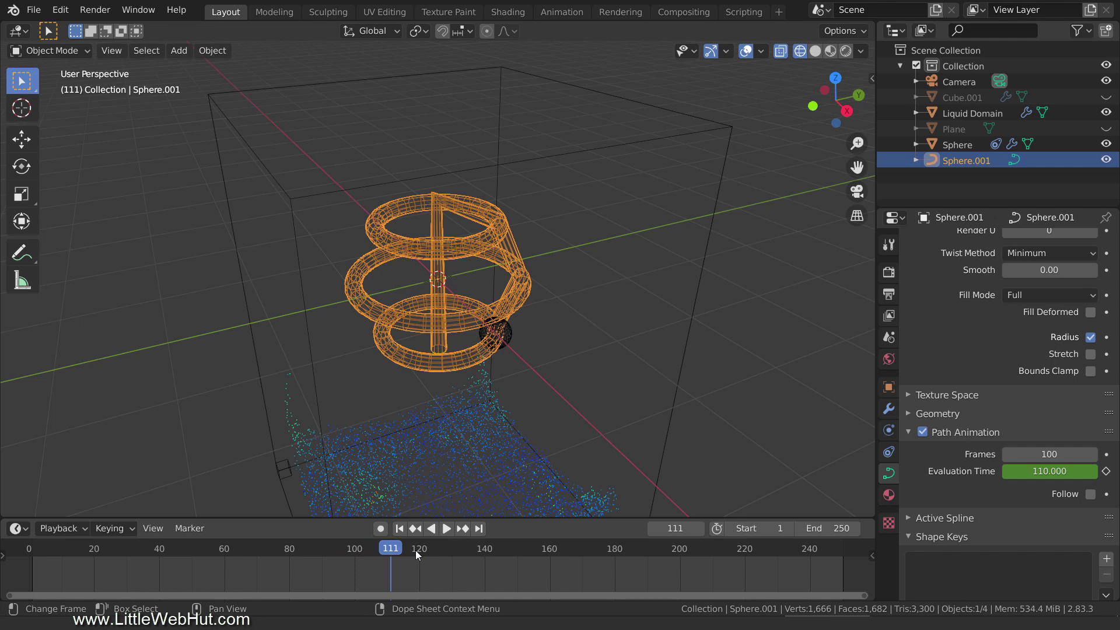
Hide the Sphere.001 curve in the viewport from the Outliner
click(1089, 32)
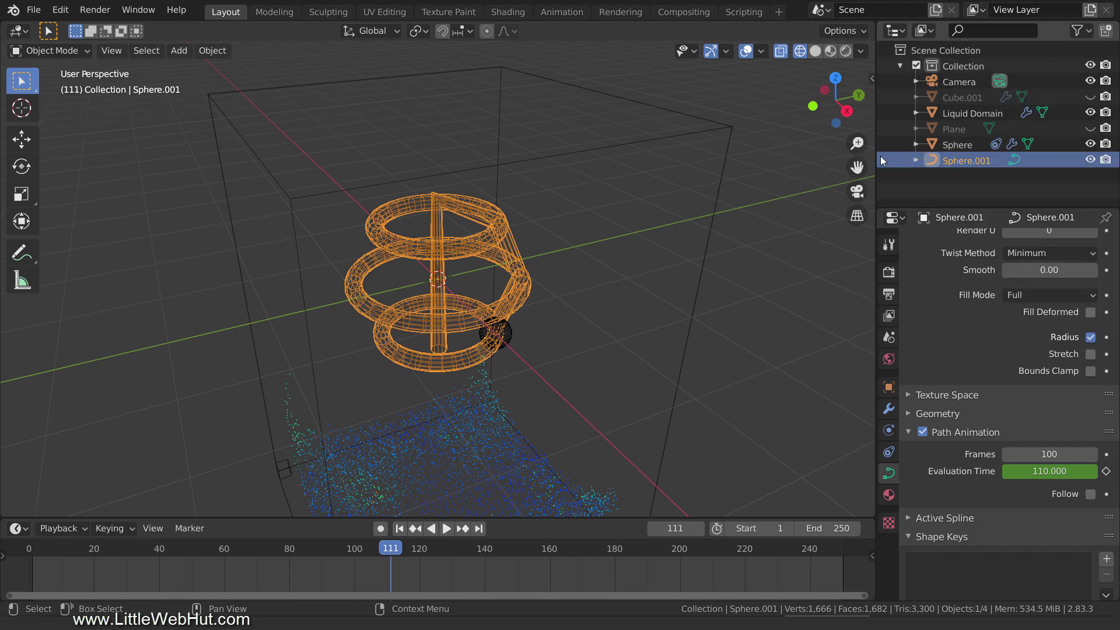
click(1090, 161)
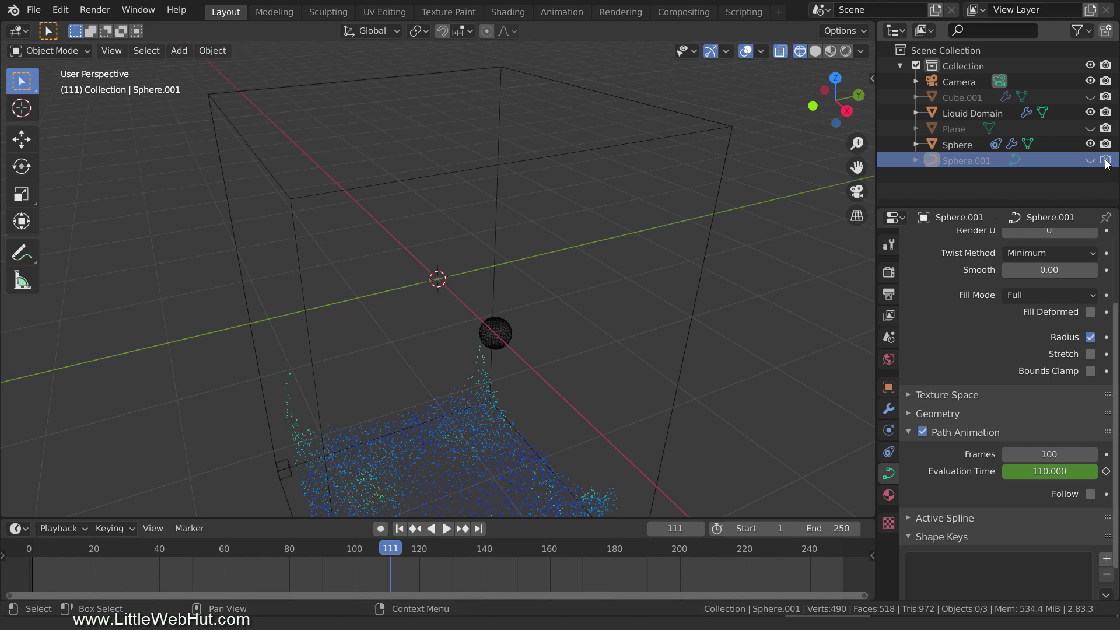
Set the Sphere's flow behavior to Inflow, enable Initial Velocity, and give Source velocity 0.01
click(505, 336)
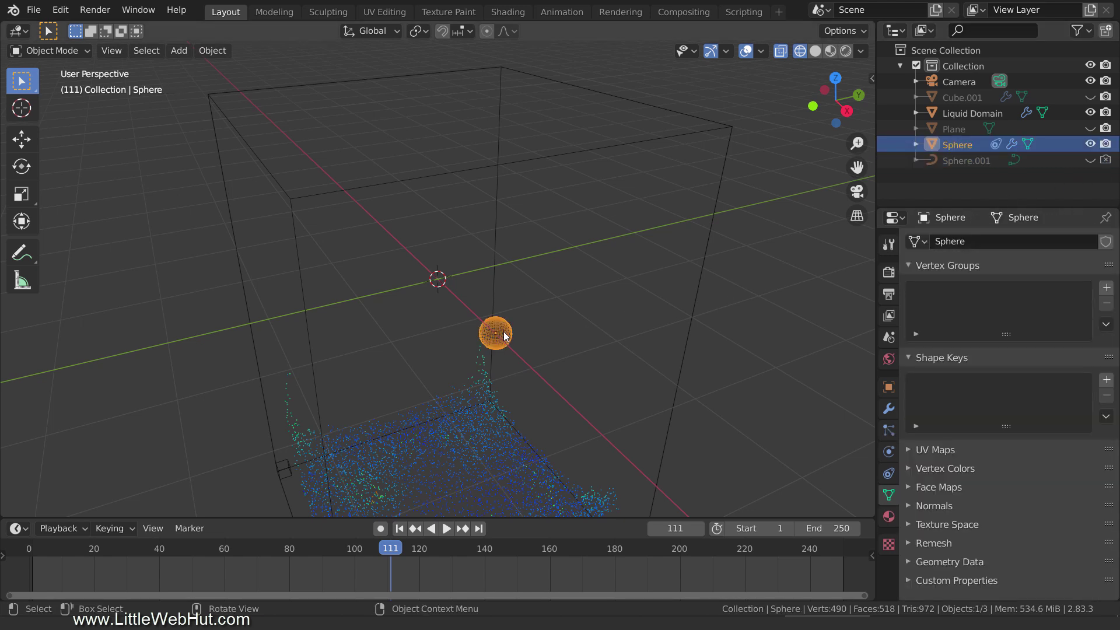
click(889, 452)
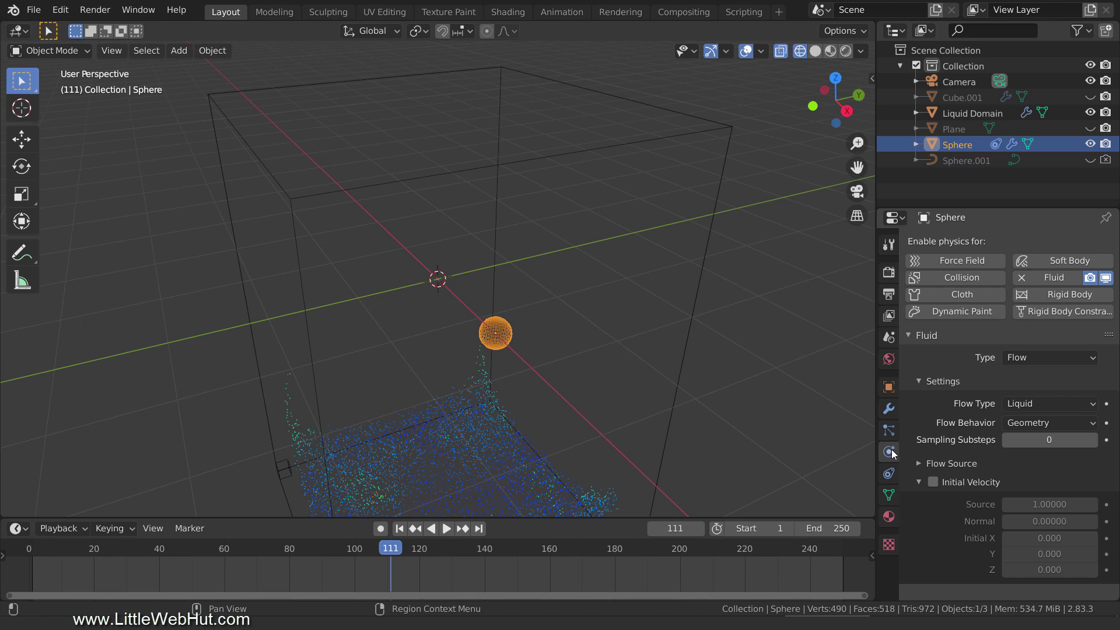
click(1059, 425)
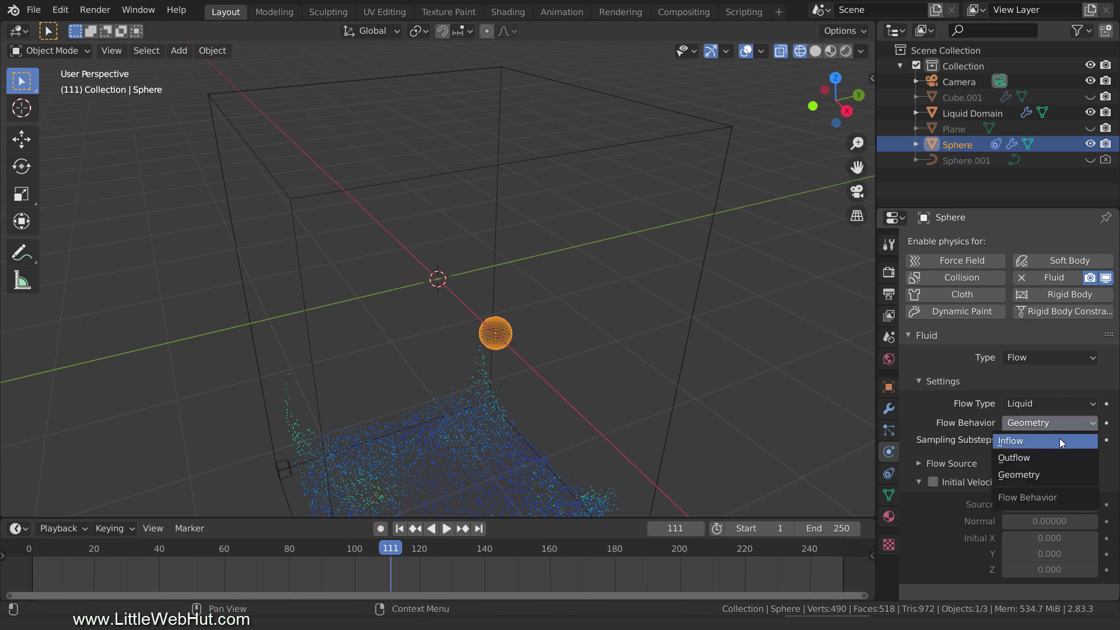
click(1059, 442)
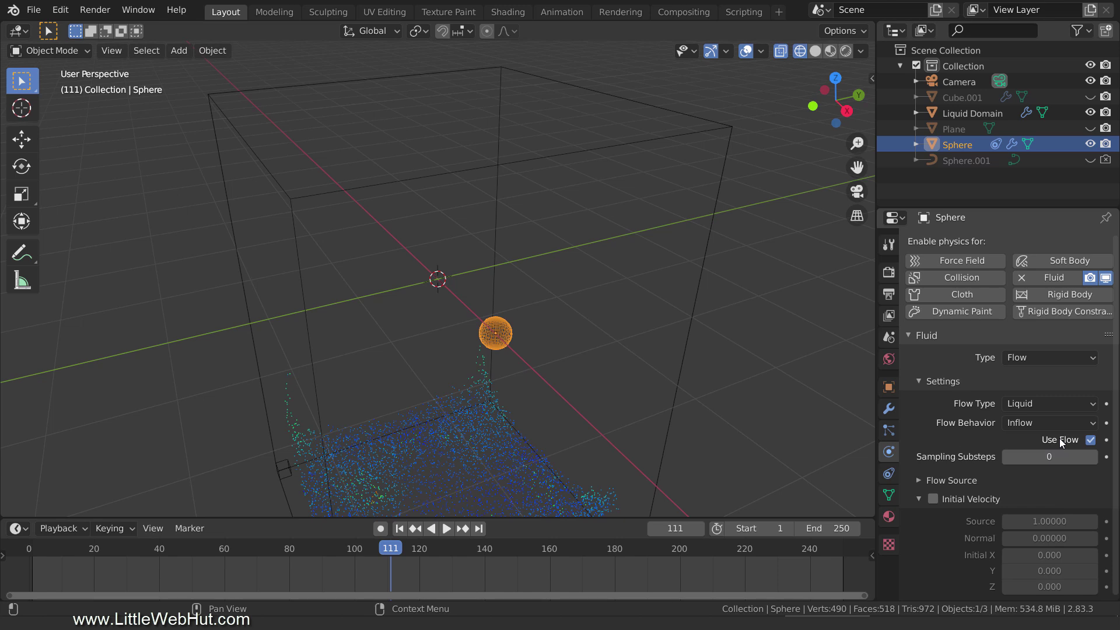
click(933, 499)
click(1045, 521)
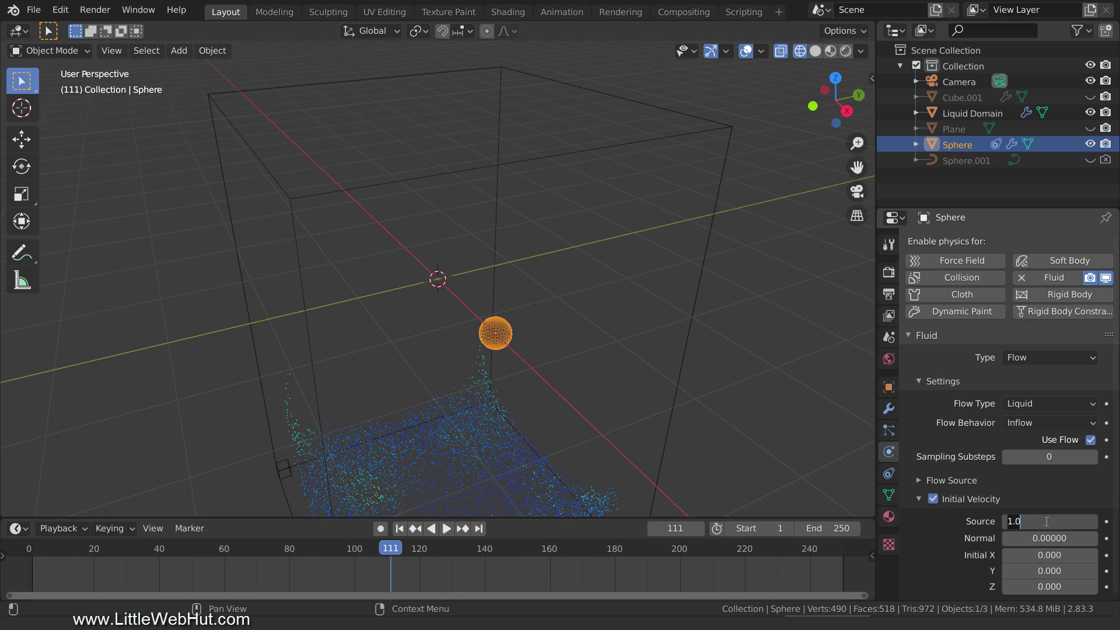
text(0.01)
key(Return)
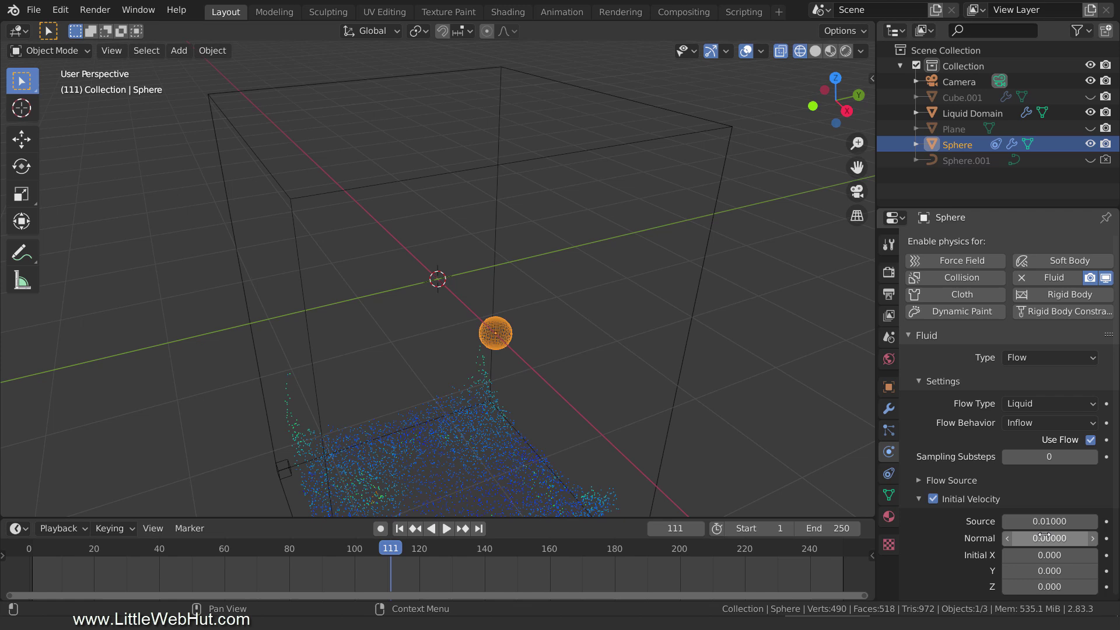
At frame 101, turn on the Sphere's Use Flow and keyframe it
click(446, 528)
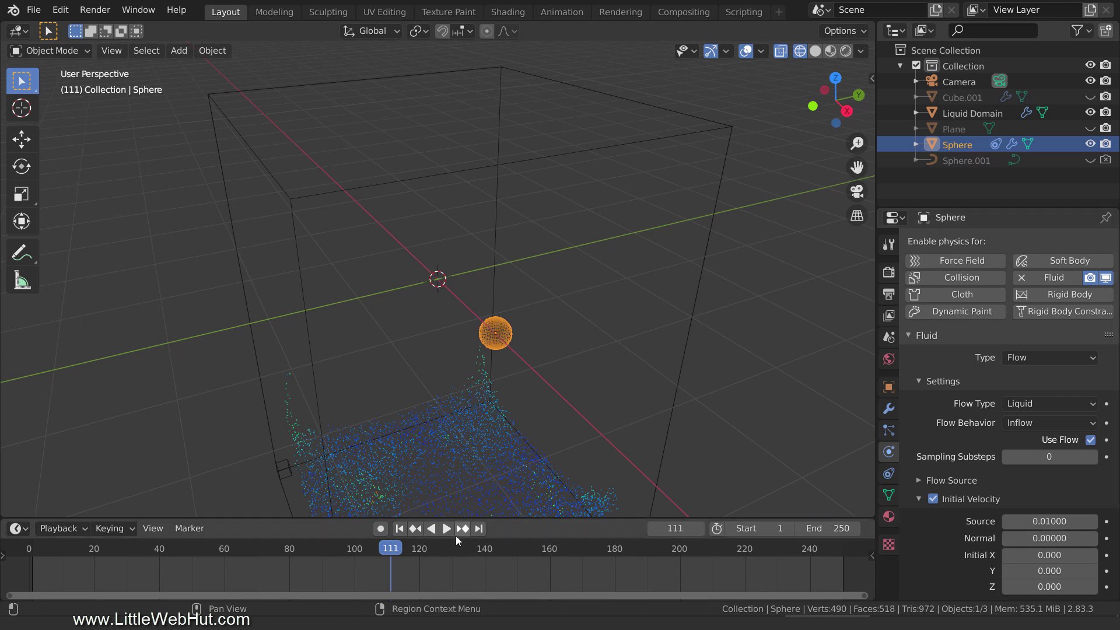
click(382, 548)
drag(382, 548, 358, 554)
key(space)
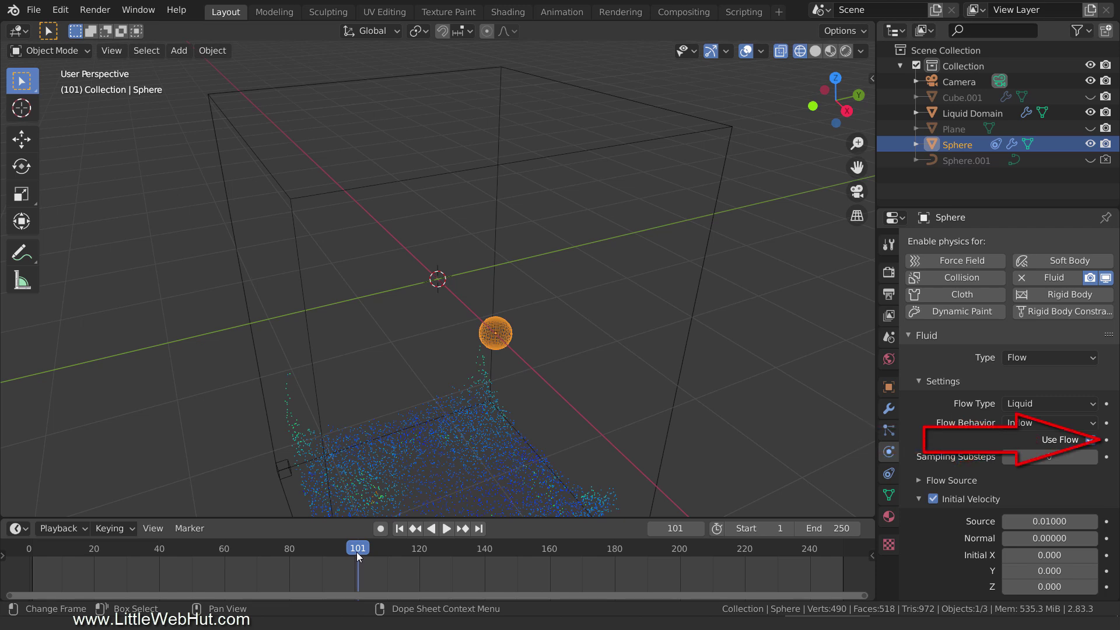
click(1090, 441)
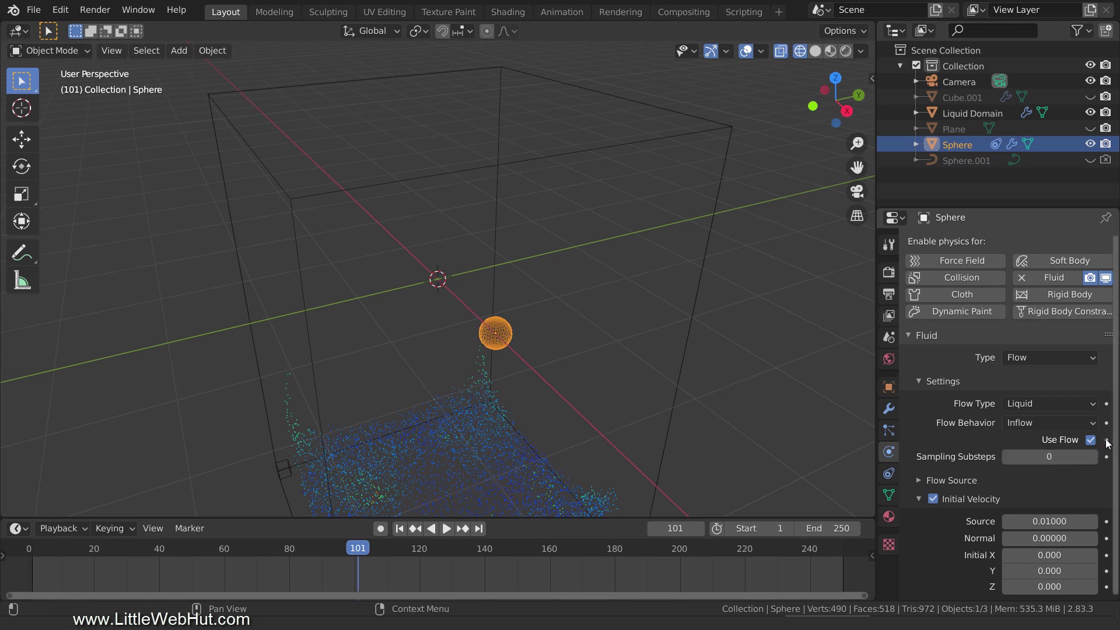
key(i)
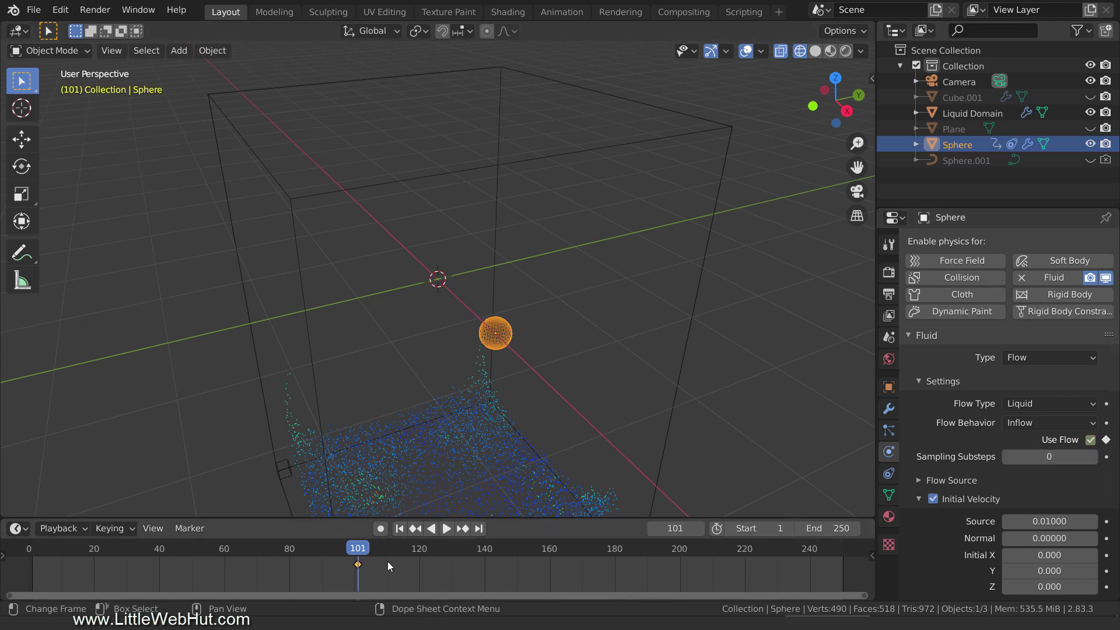
At frame 102, keyframe Use Flow off, then hide the Sphere in the viewport
click(362, 551)
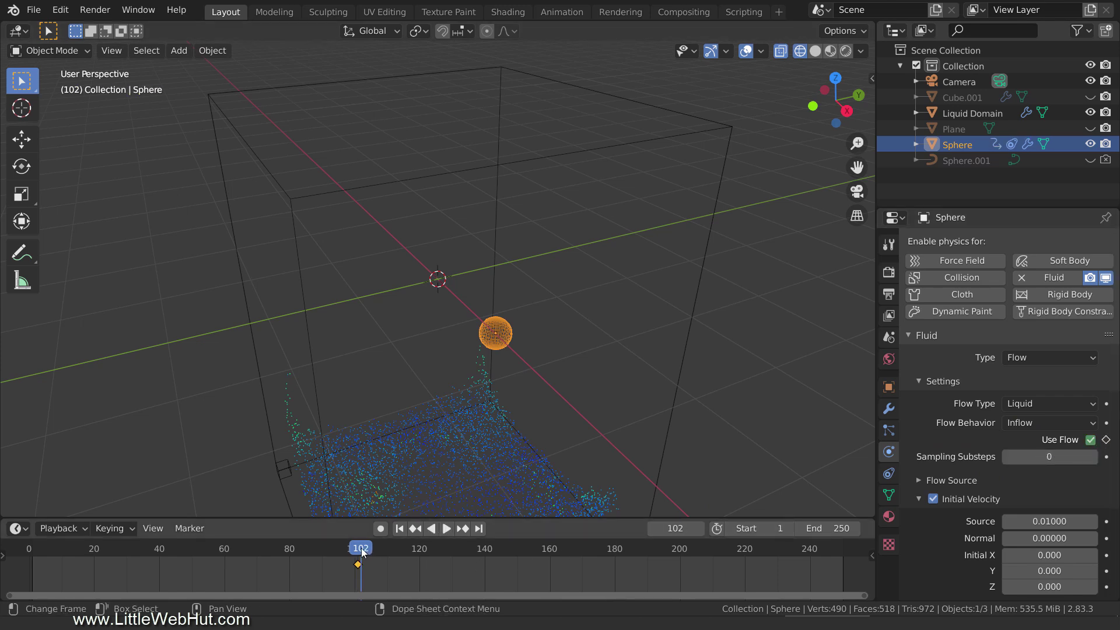
click(1090, 440)
click(1106, 439)
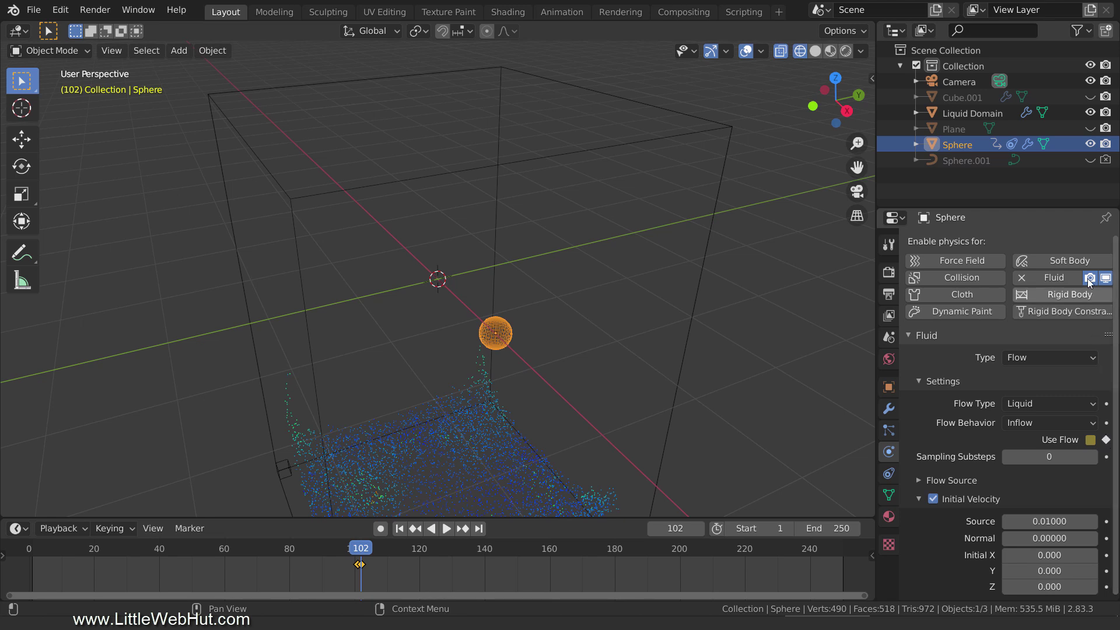
click(1090, 145)
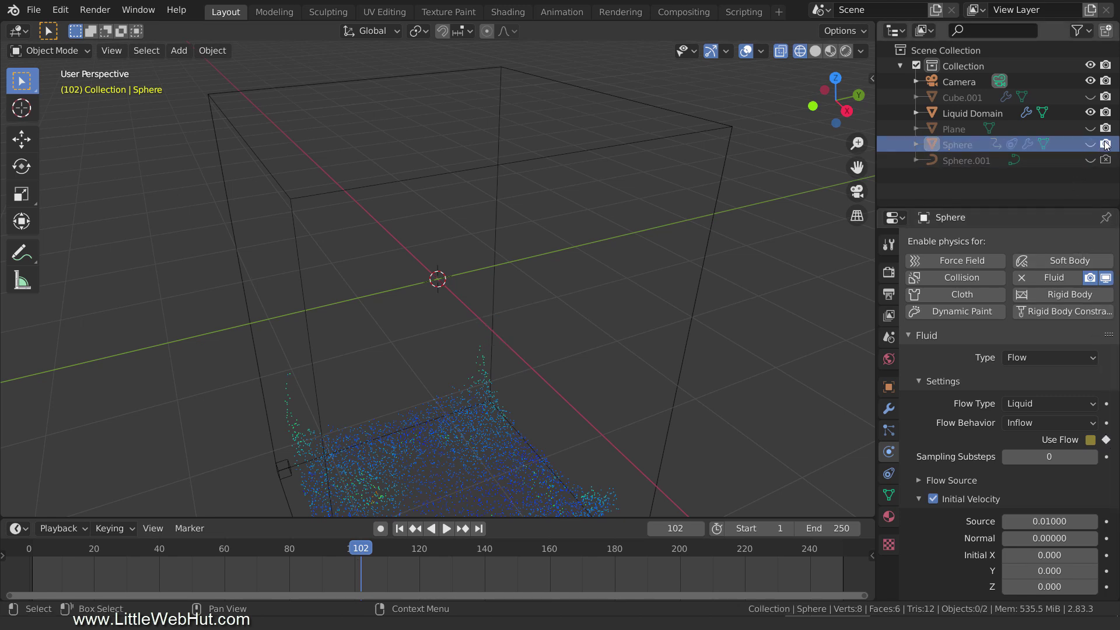
Exclude the Sphere from renders and scale the Liquid Domain to 0.5 along Z
click(1106, 144)
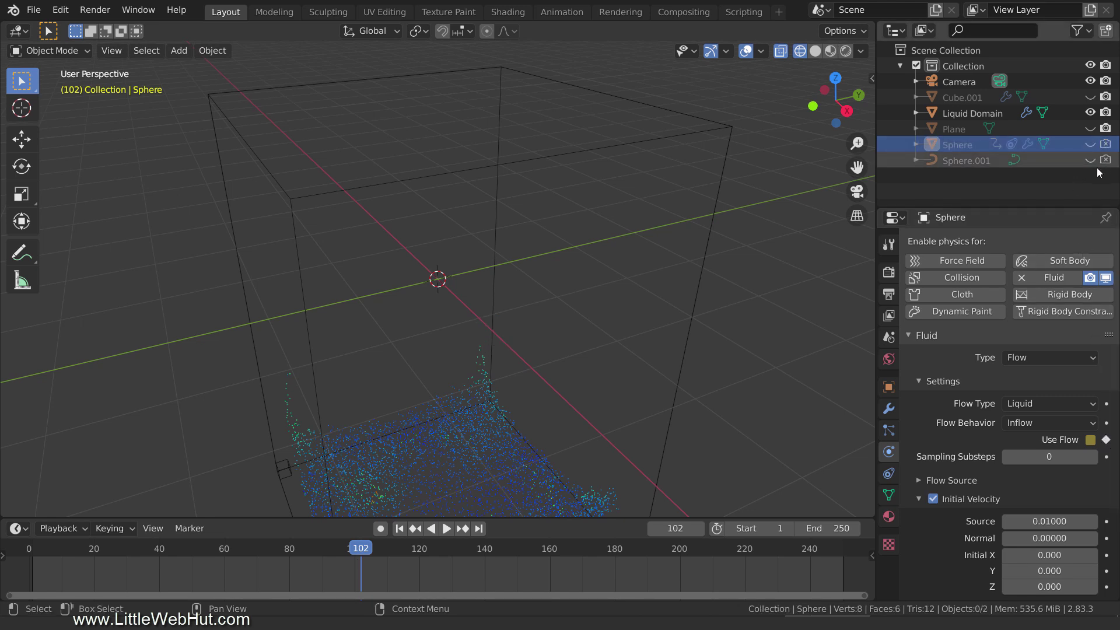
click(690, 328)
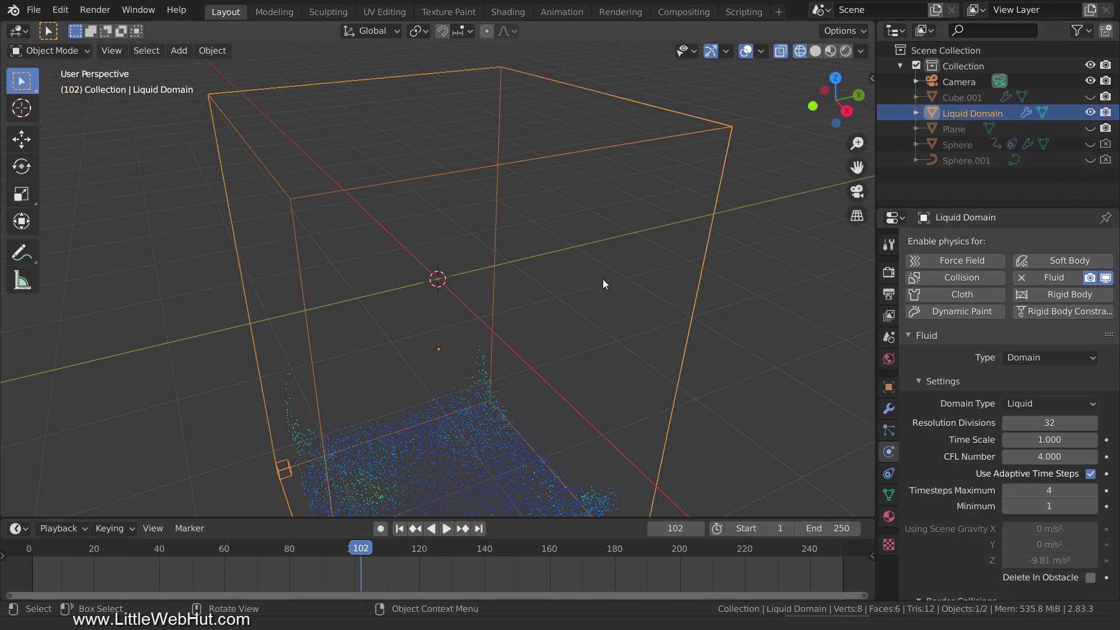
key(s)
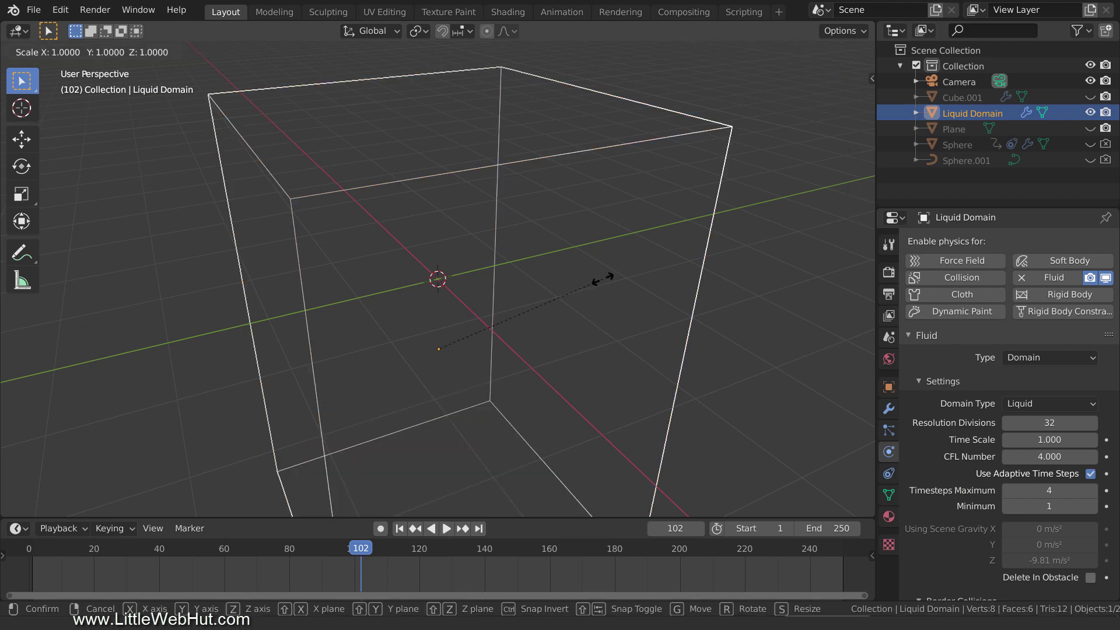
text(z)
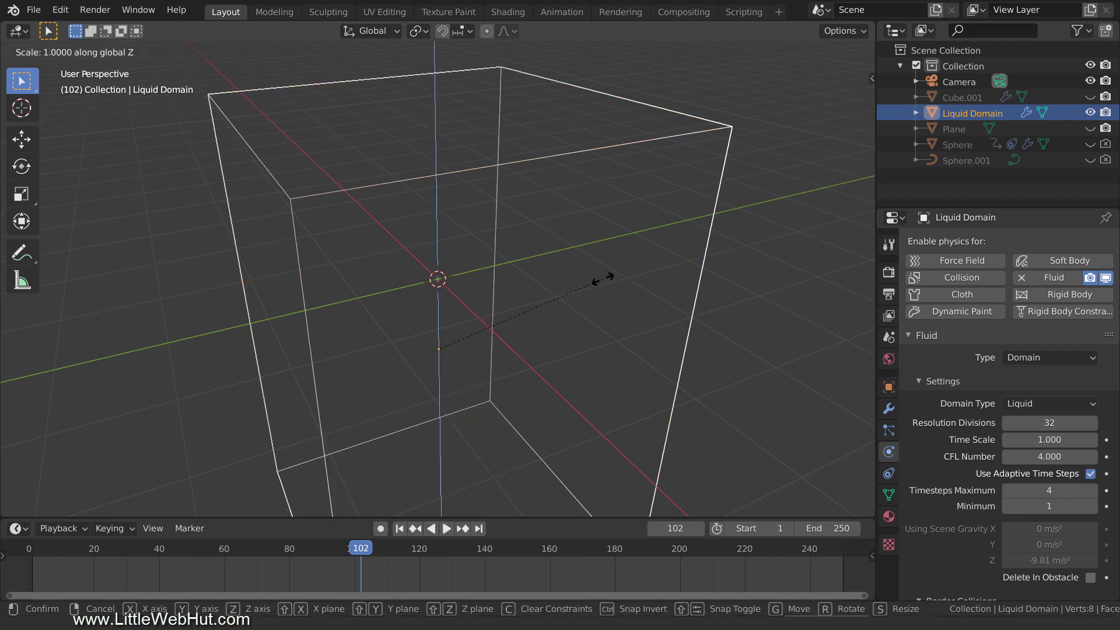
text(.5)
key(Return)
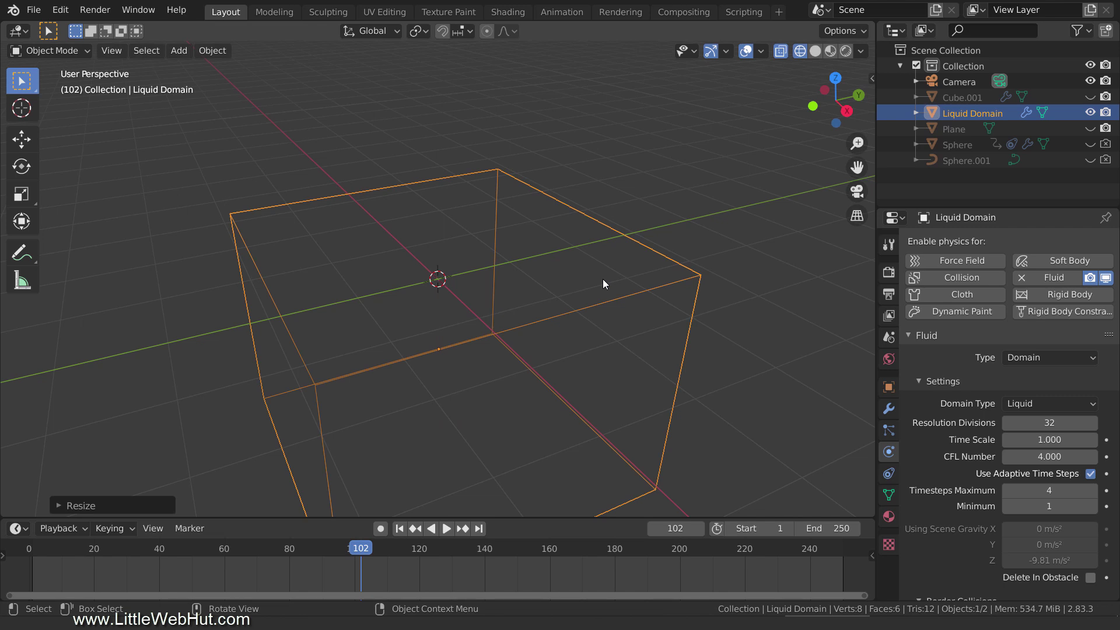
Move the Liquid Domain up 0.8 m along Z
key(g)
text(z)
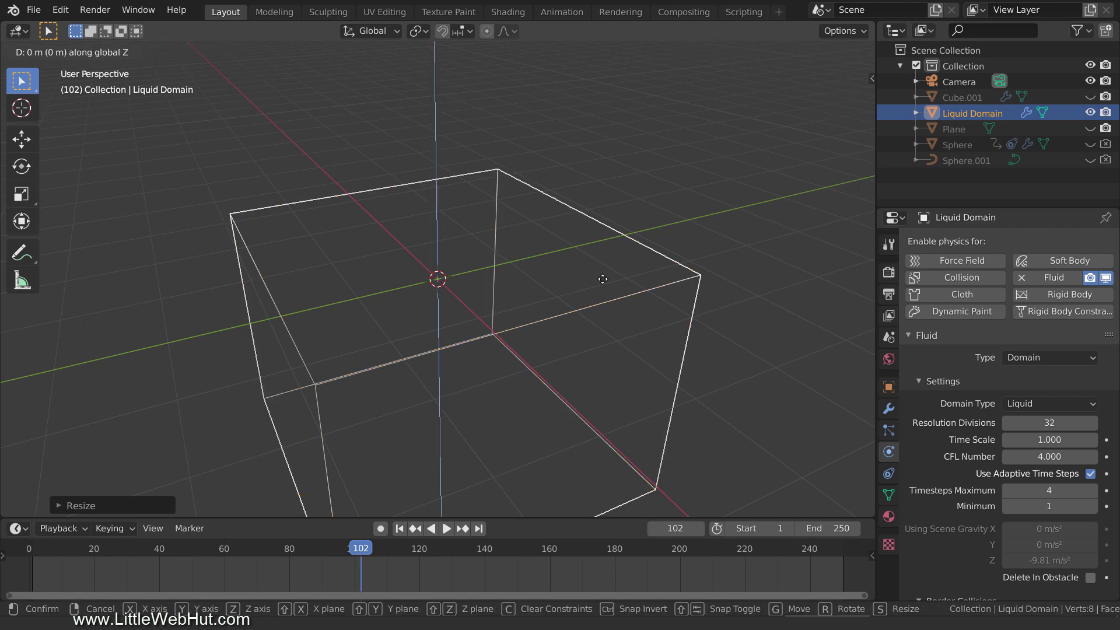
text(.8)
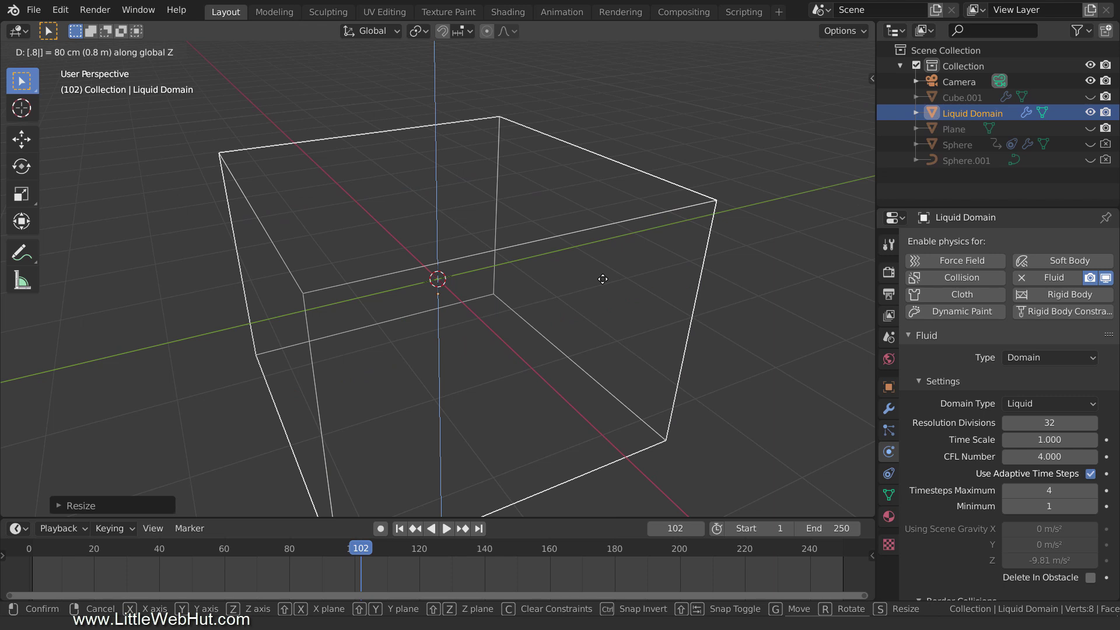
key(Return)
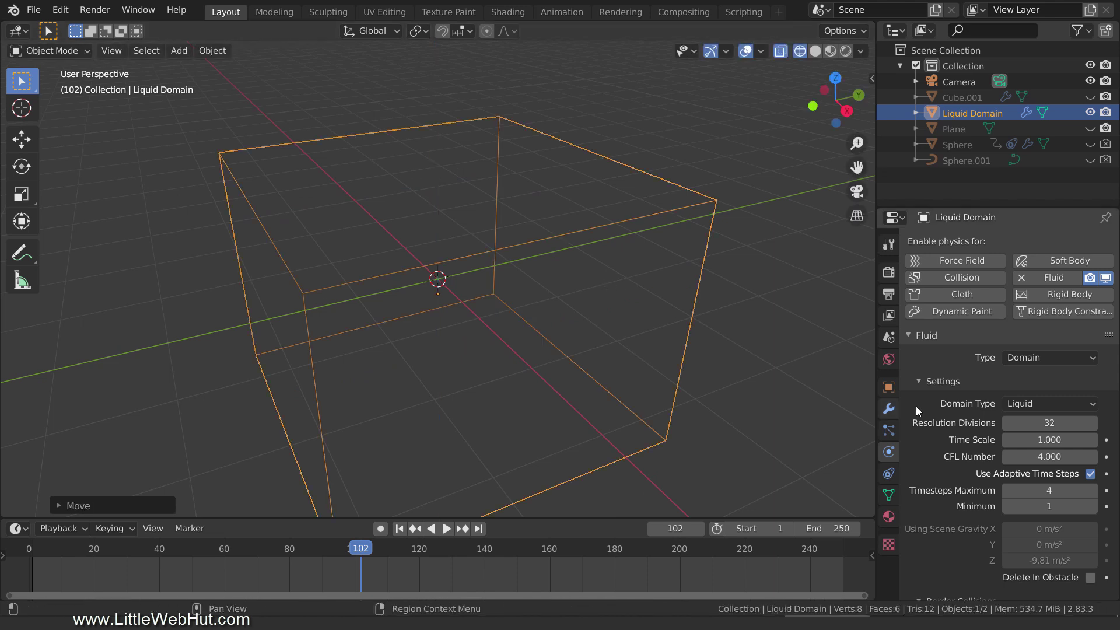
Set the domain's Time Scale to 0.01 and keyframe it at frame 140
click(1036, 439)
text(0.01)
key(space)
drag(383, 548, 484, 553)
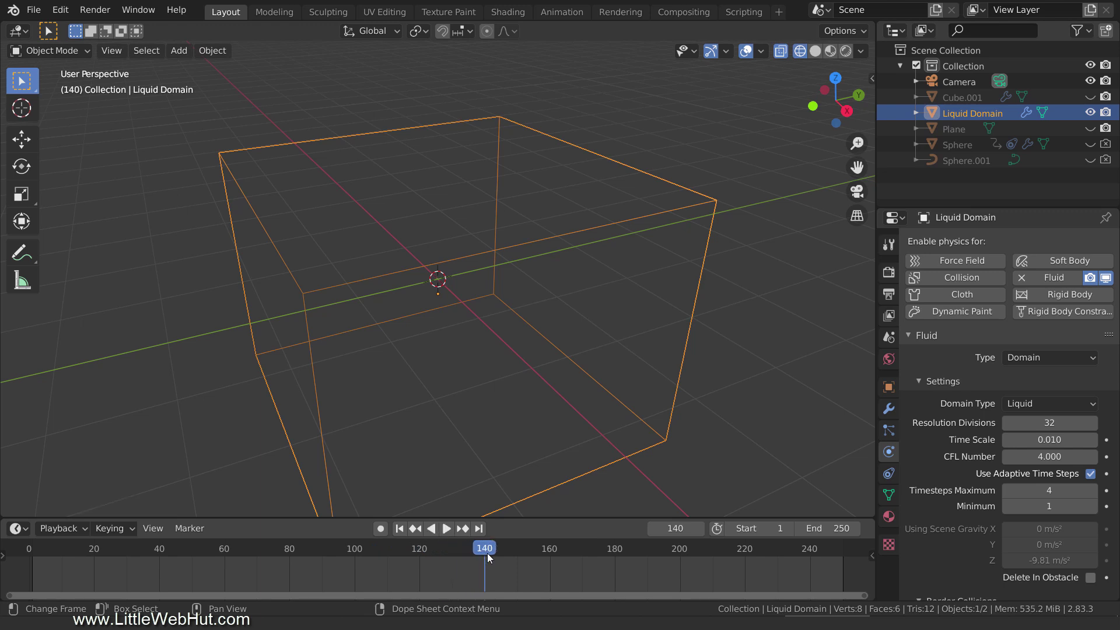
click(1108, 440)
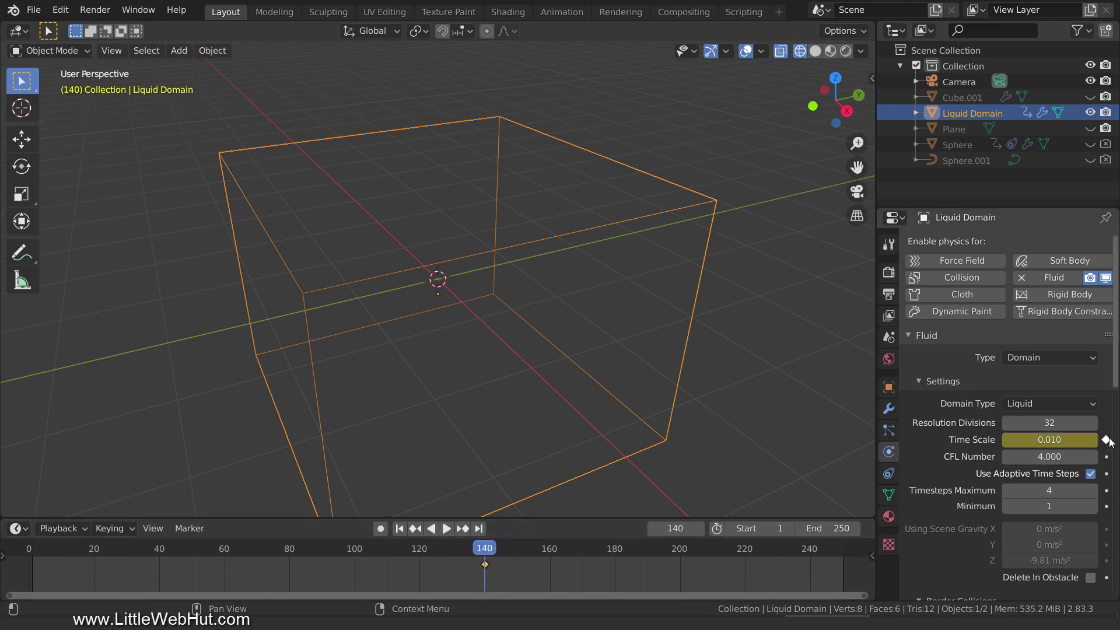
At frame 141, set Time Scale to 1 and keyframe it
key(Right)
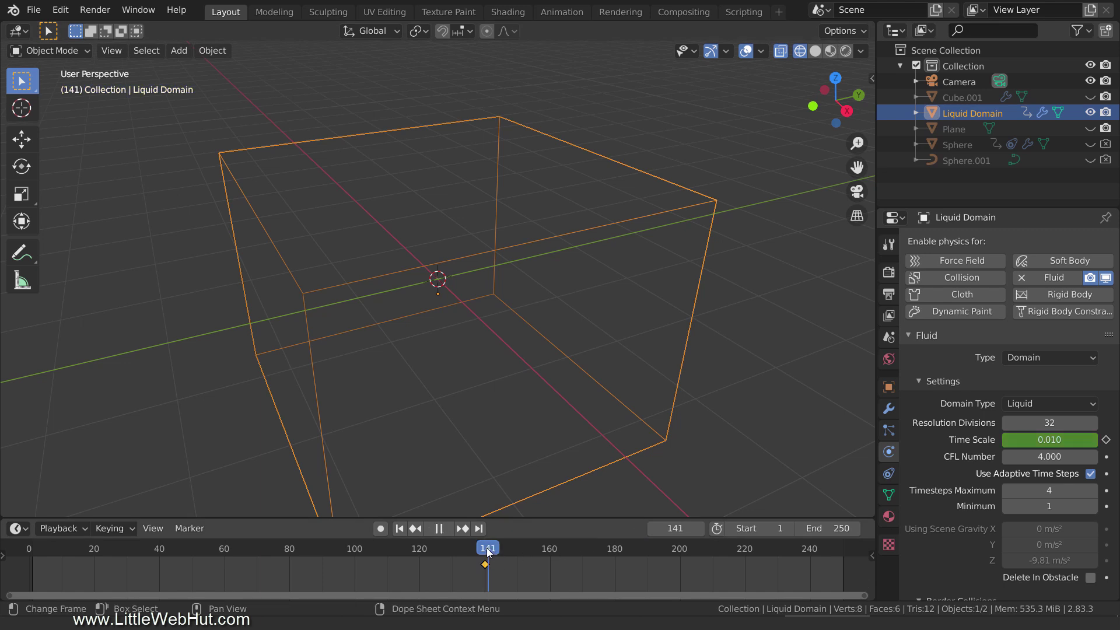
click(1029, 441)
text(1)
key(Return)
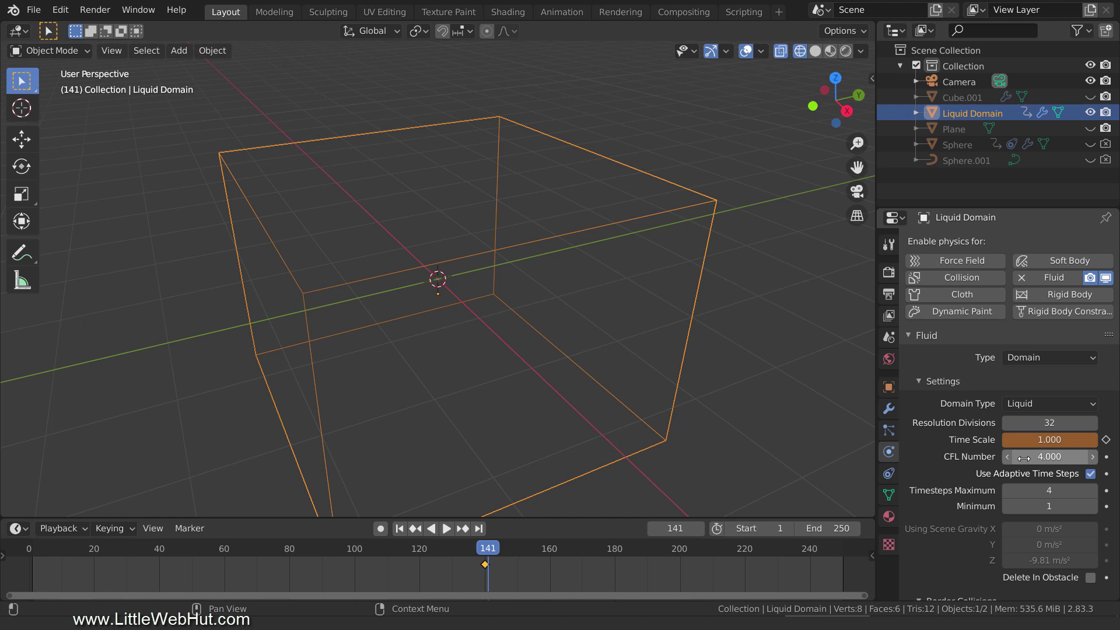
click(1106, 442)
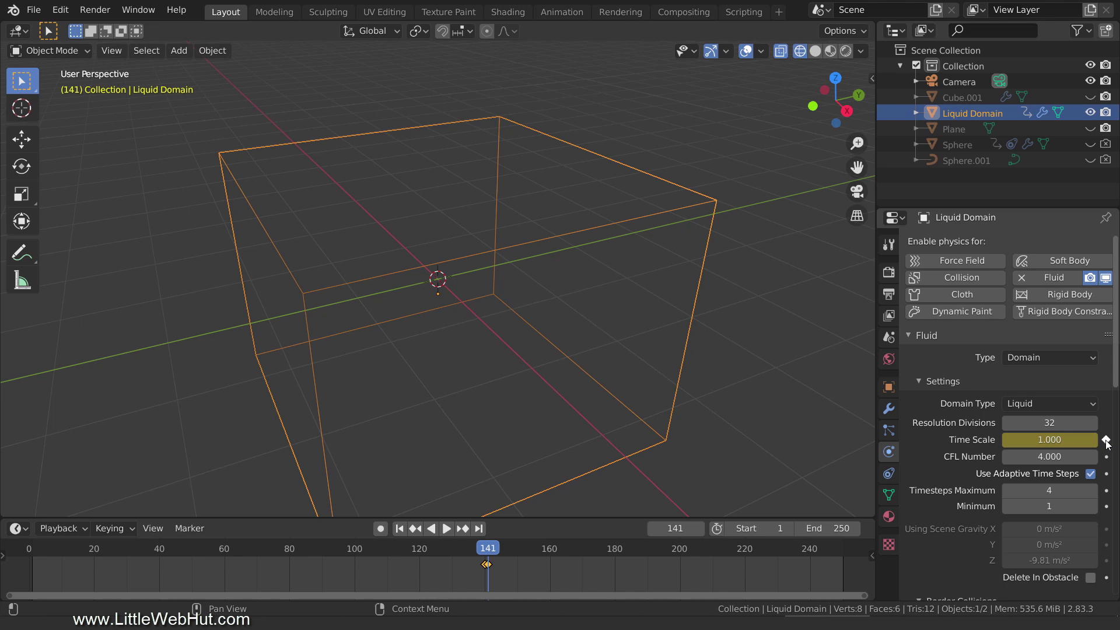
Set the domain's cache Type to Final with an End frame of 270
scroll(982, 432, down, 9)
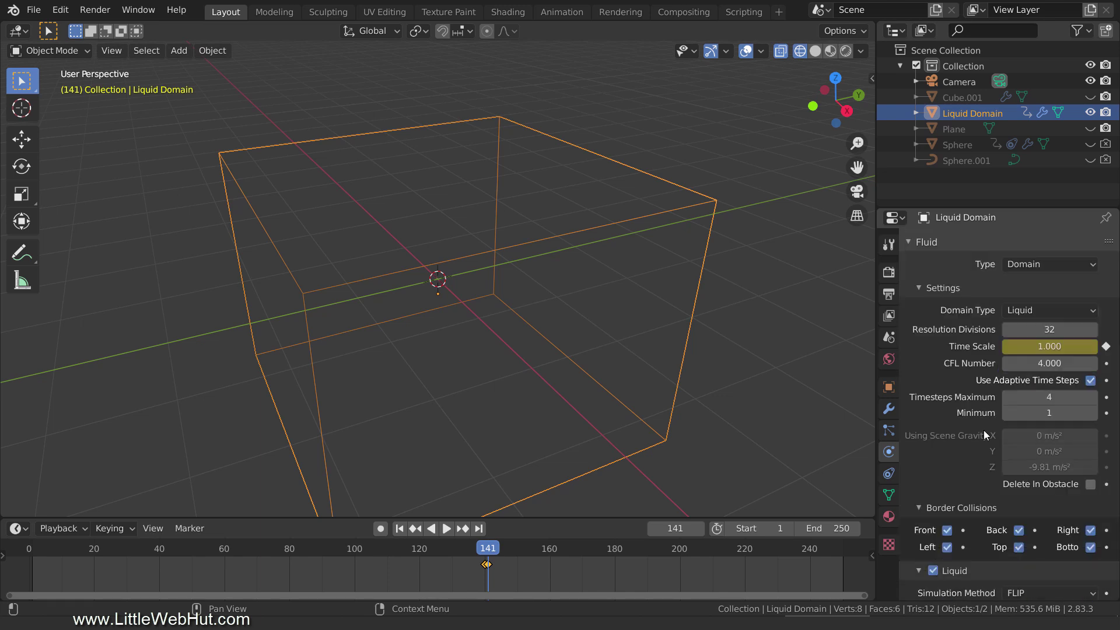
scroll(981, 428, down, 11)
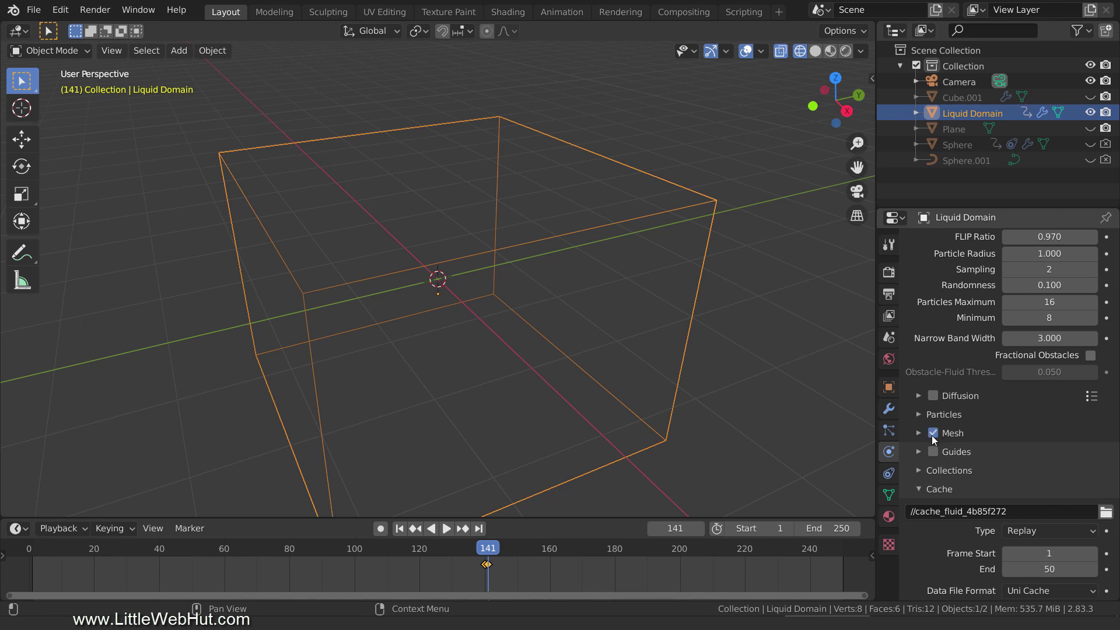
scroll(929, 435, down, 3)
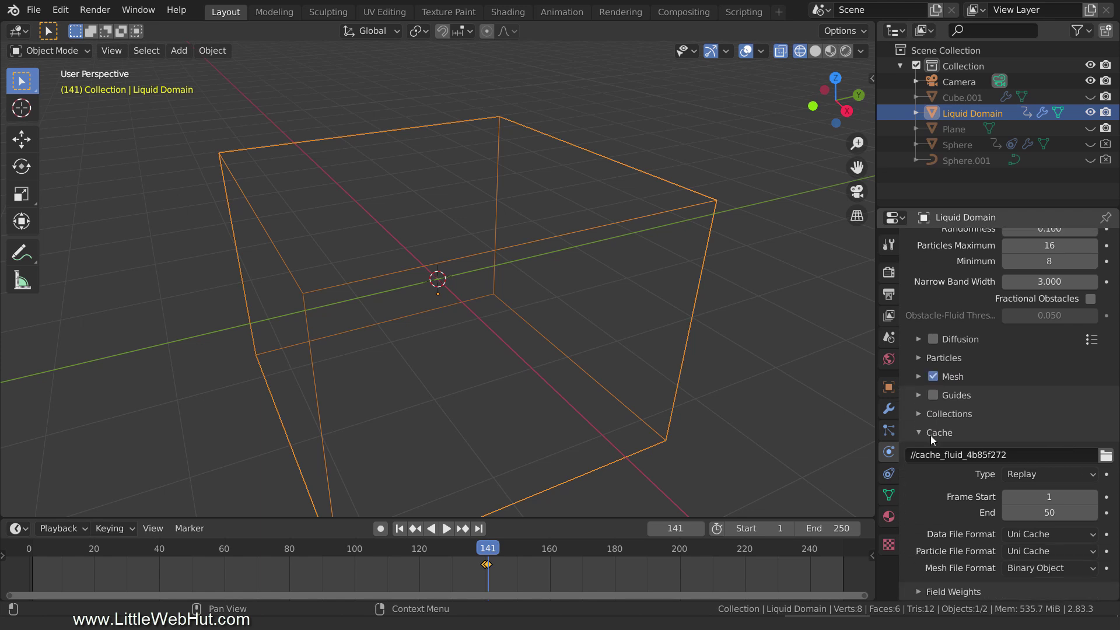
click(1011, 473)
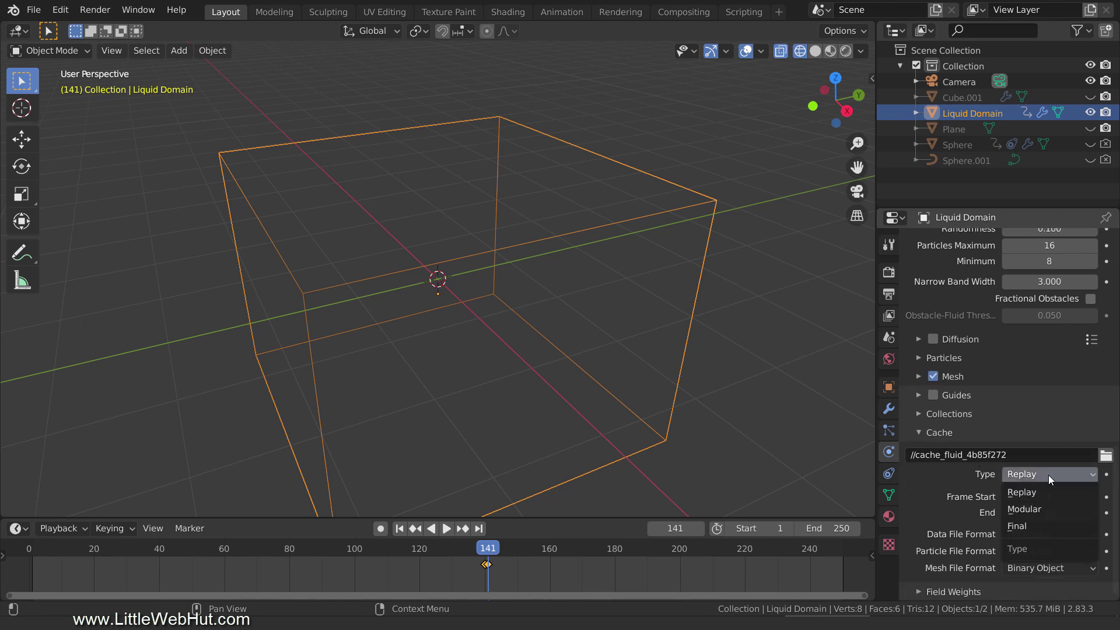
click(1044, 526)
click(1050, 512)
text(50)
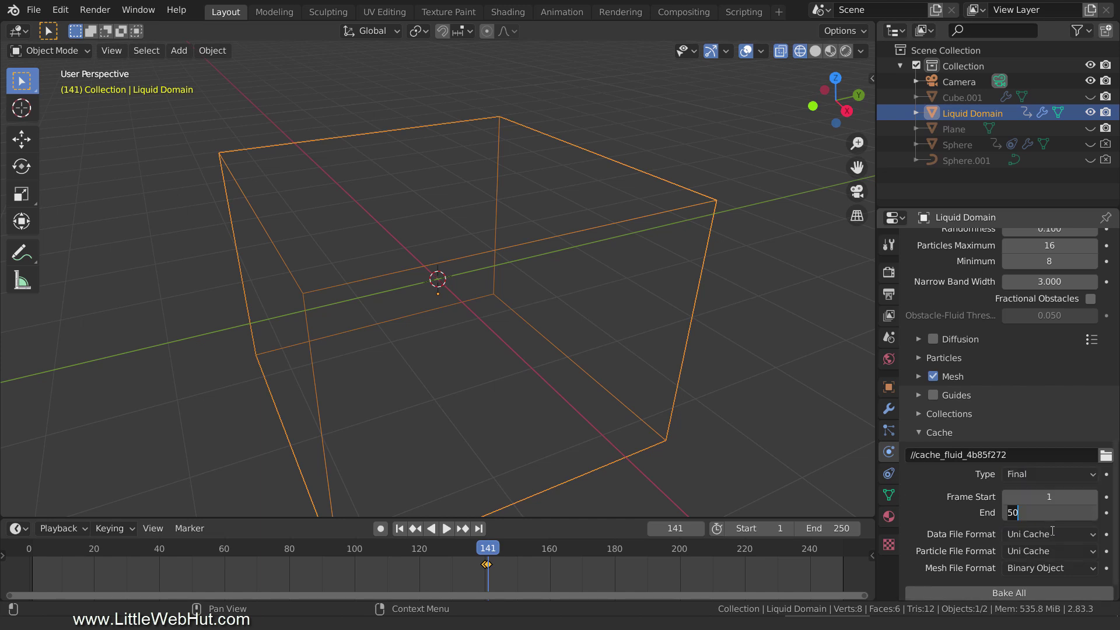
key(BackSpace)
key(BackSpace)
text(270)
key(Return)
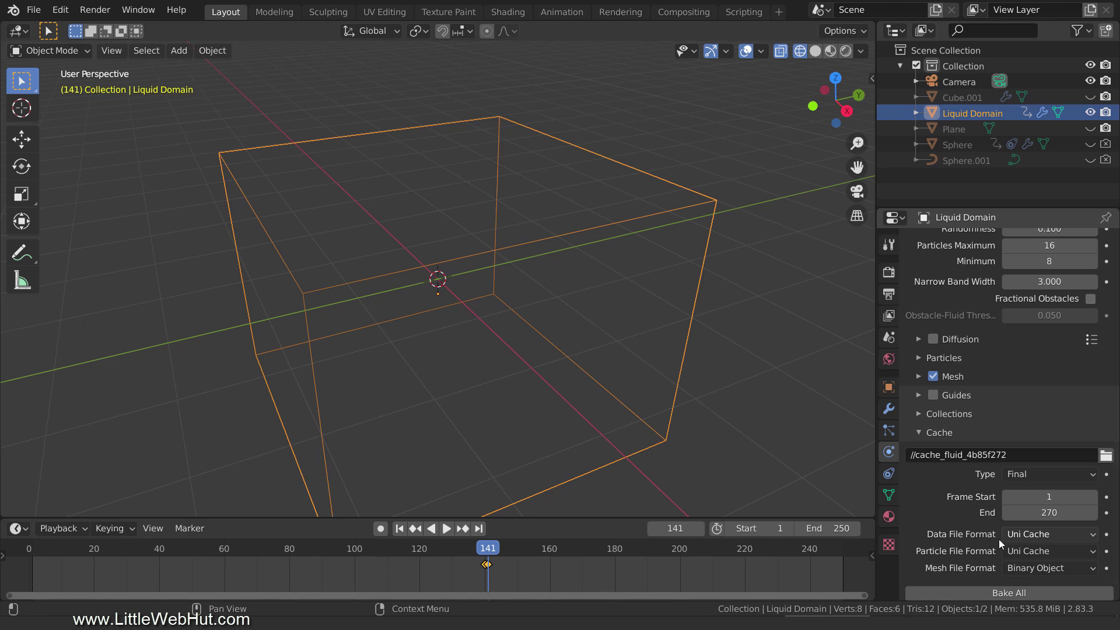
Change the scene's End frame from 250 to 270
click(840, 529)
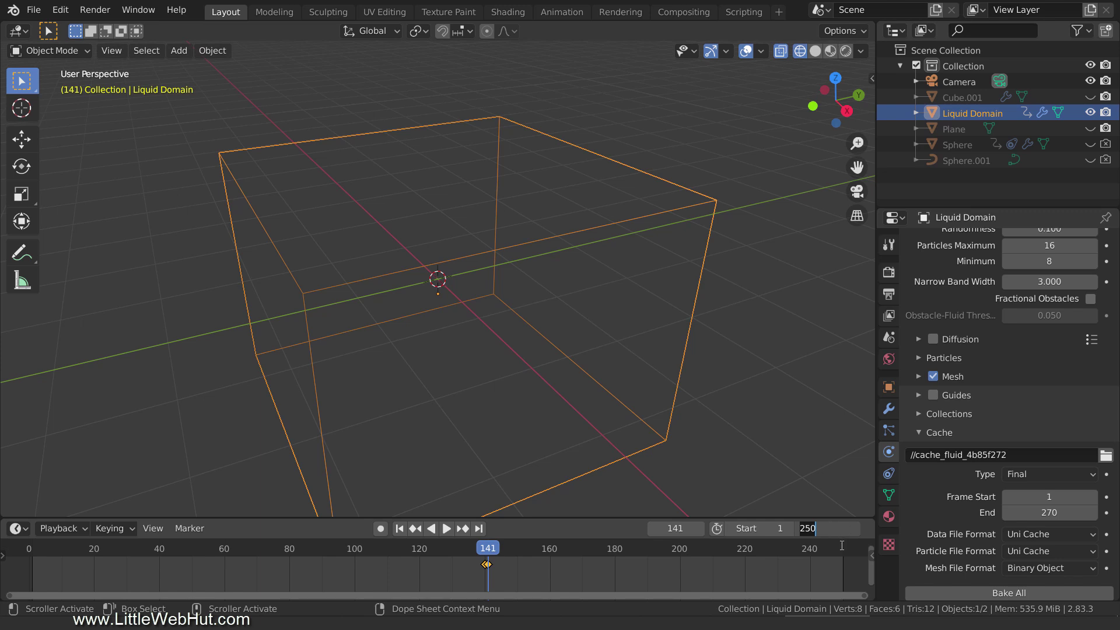
key(BackSpace)
key(BackSpace)
text(70)
key(Return)
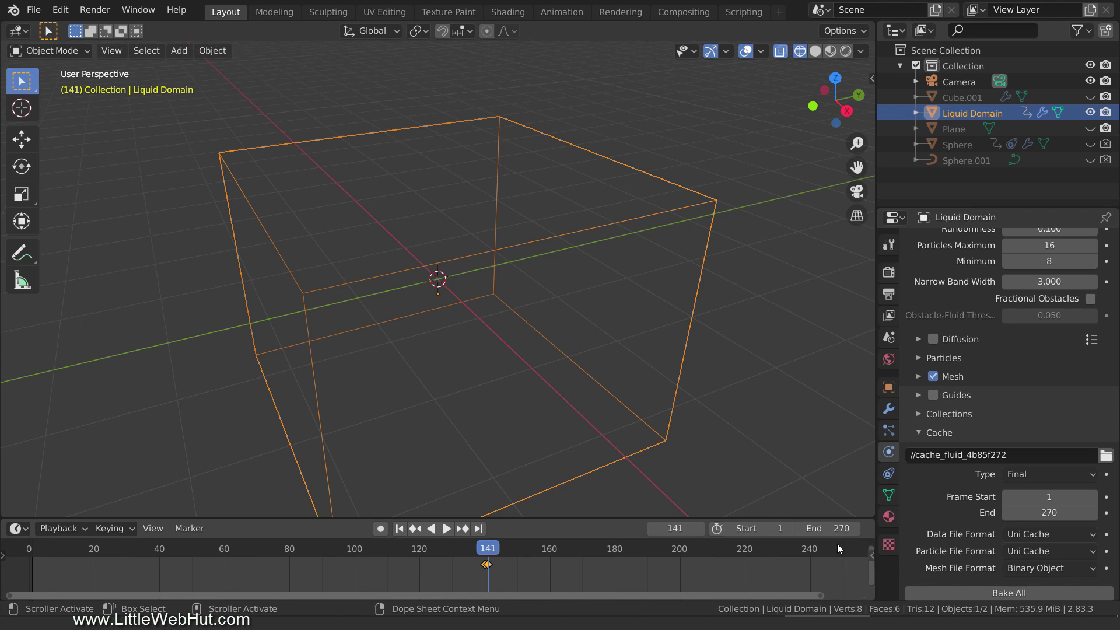
scroll(736, 573, down, 2)
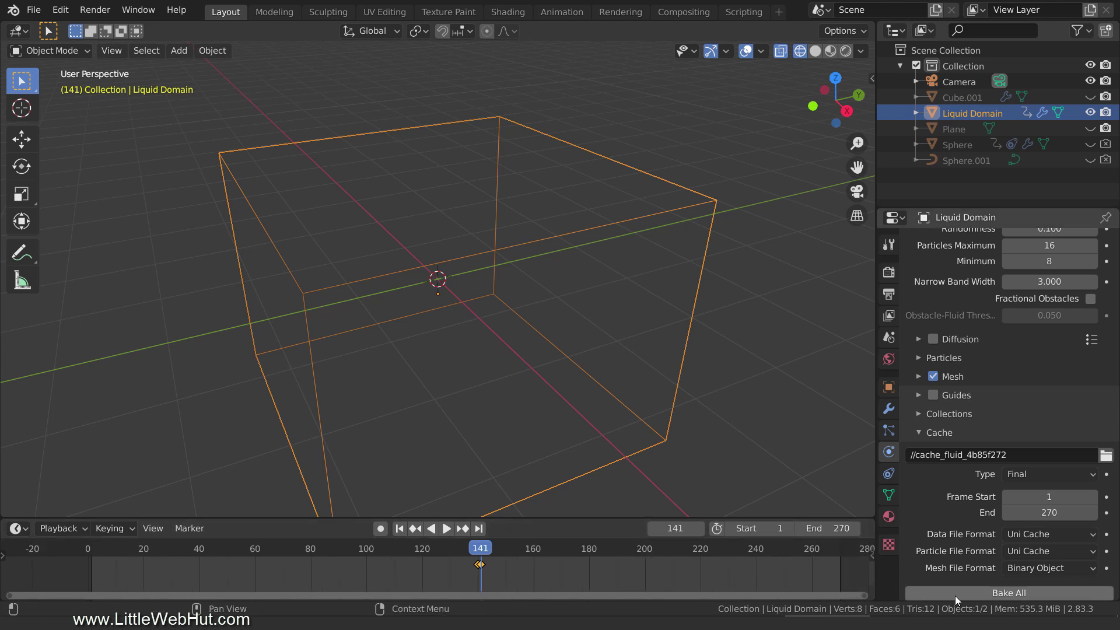
Bake All the liquid simulation and switch the viewport to Solid shading
click(1035, 593)
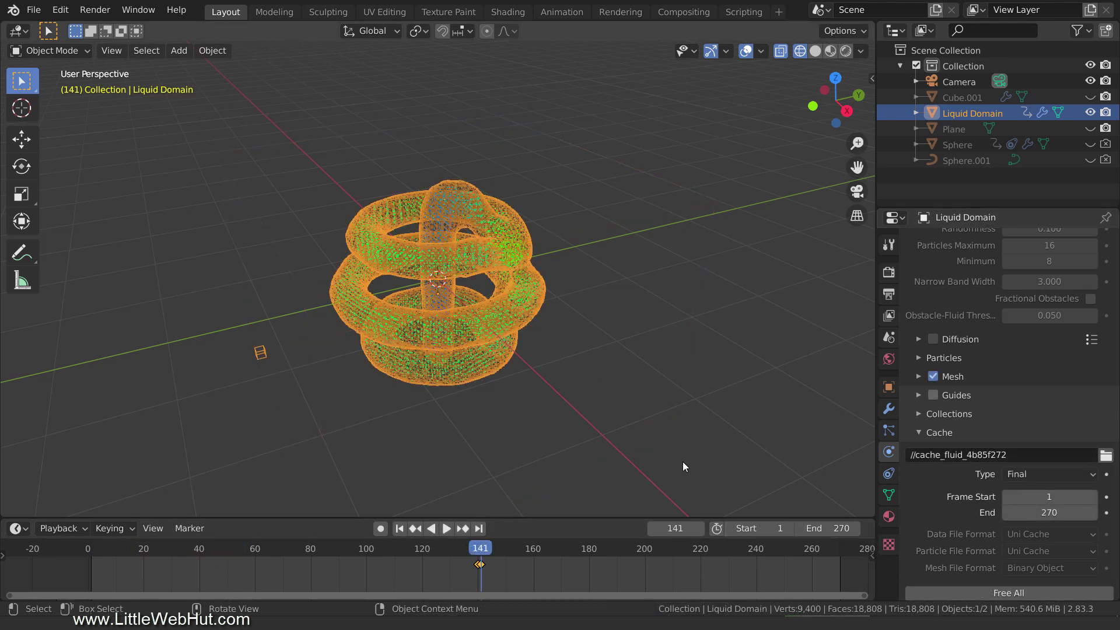
key(z)
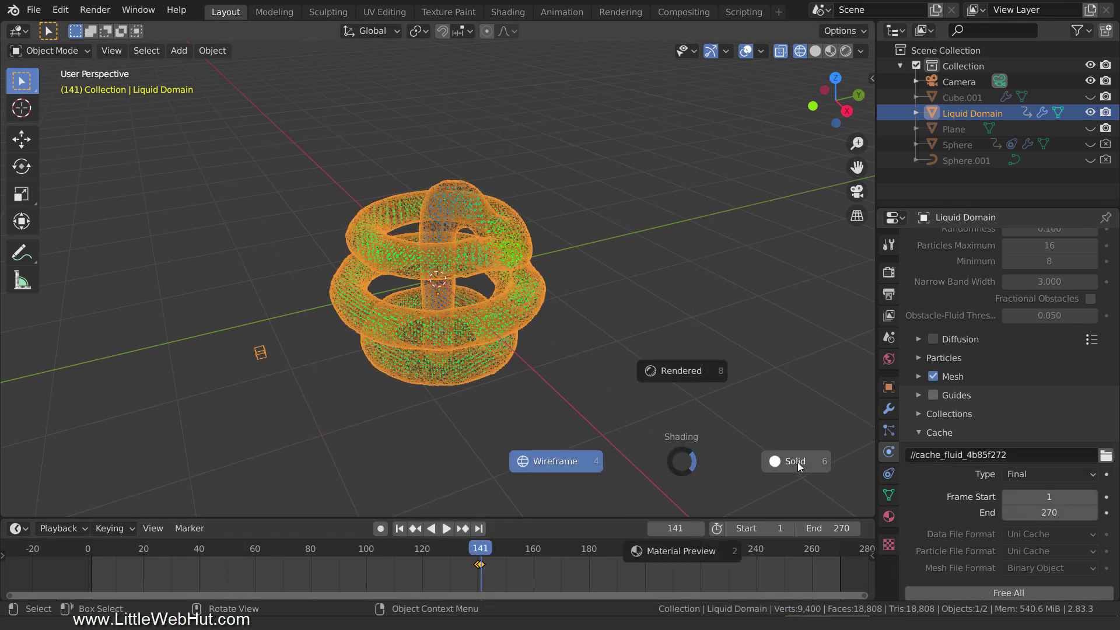
click(804, 462)
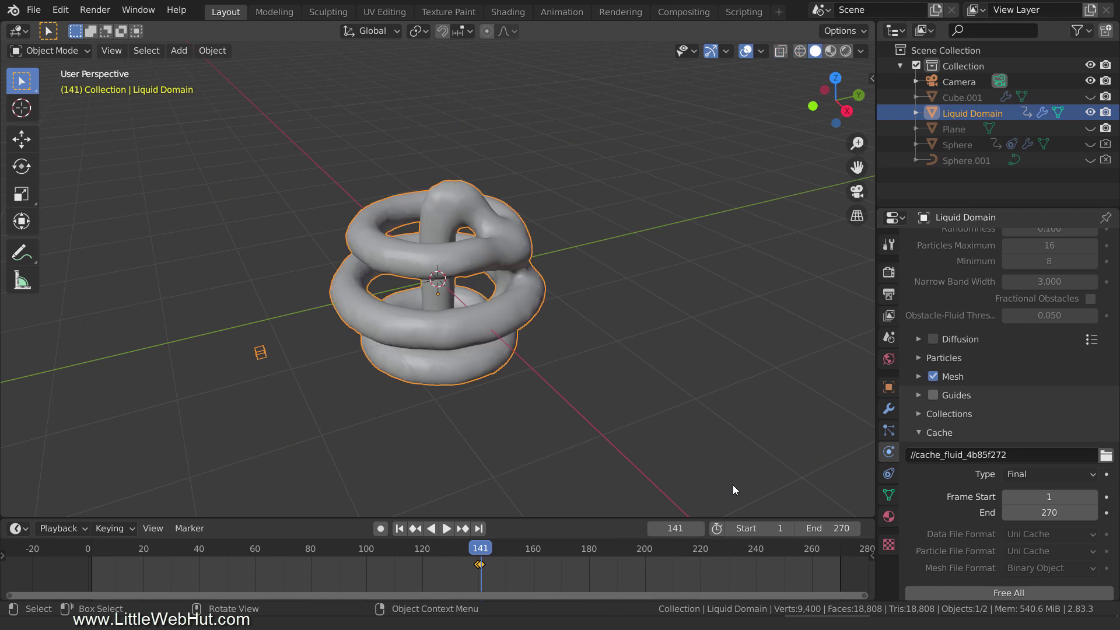
Play the baked animation from the first frame and stop at frame 185
click(399, 528)
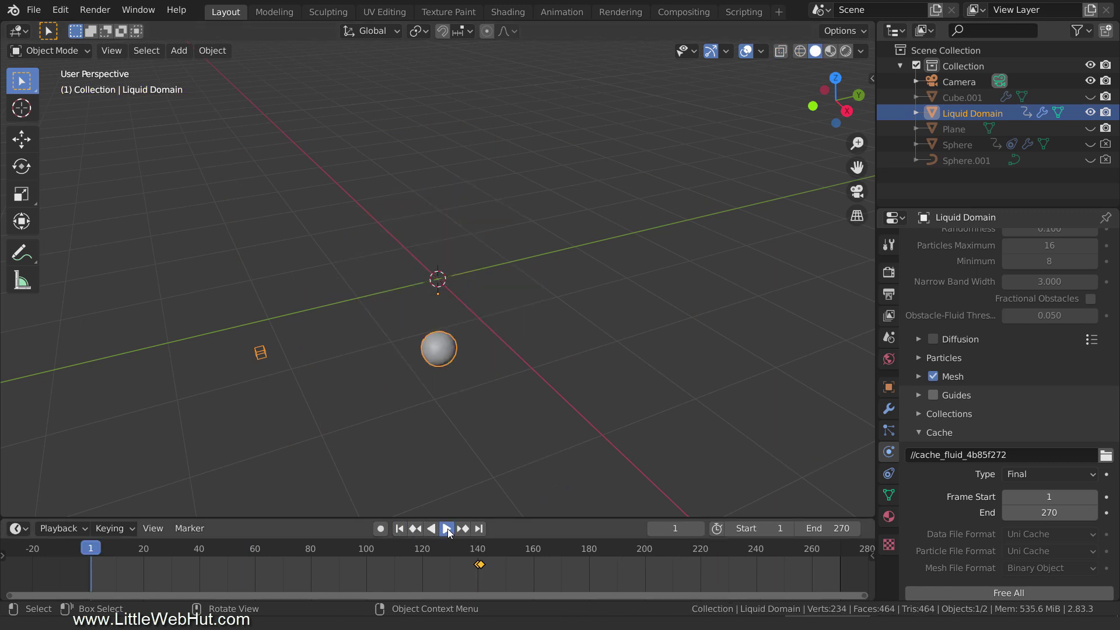
click(446, 528)
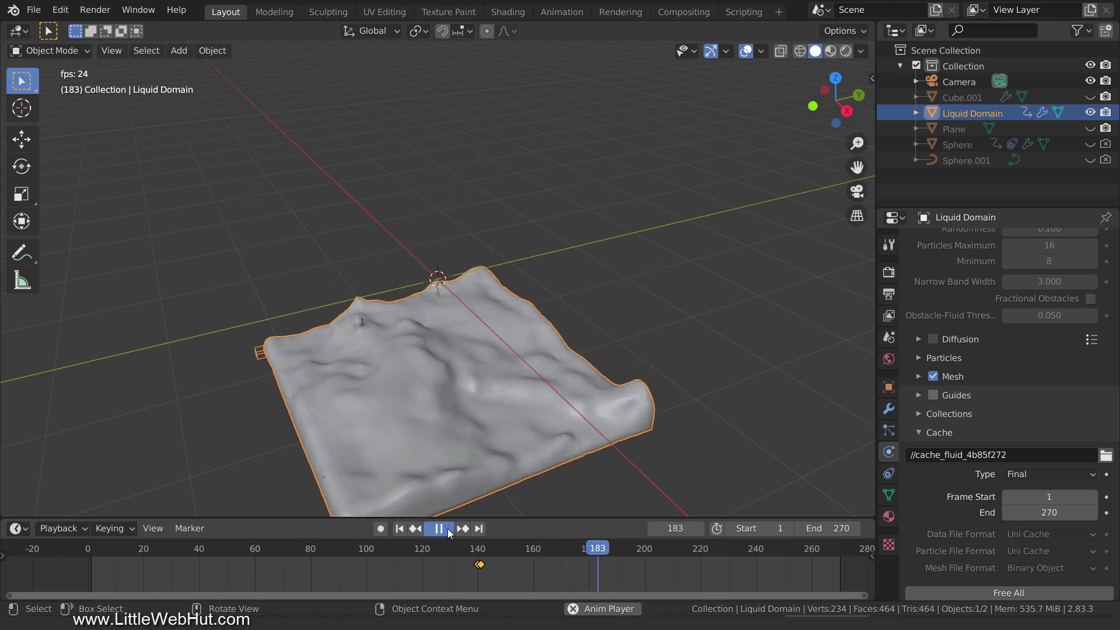
click(447, 528)
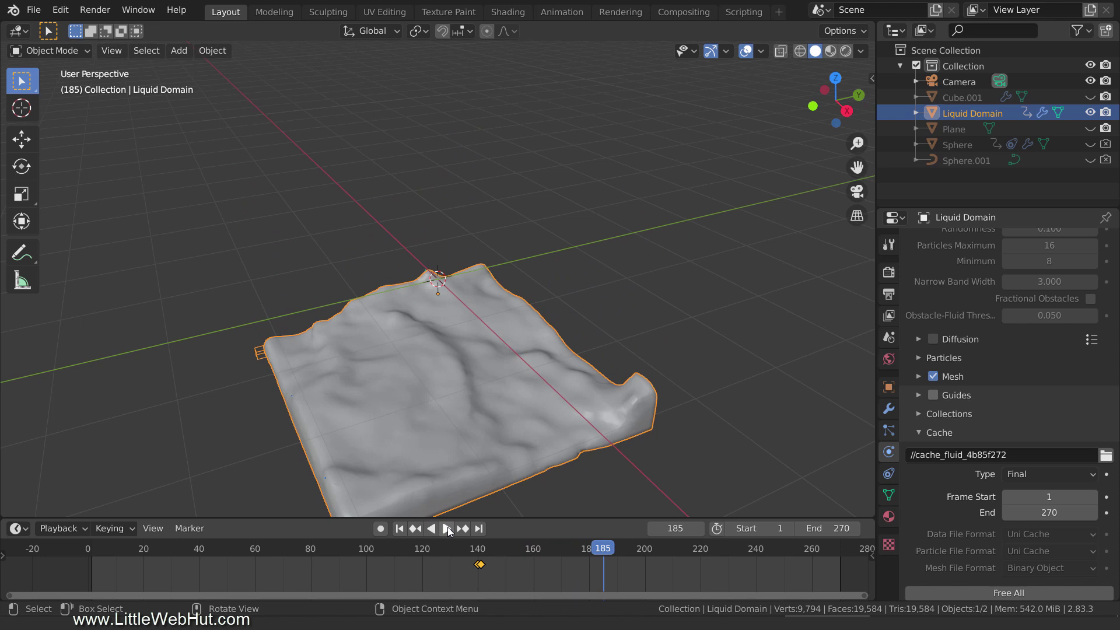
Add a Harmonic force field and move it 2 m up along Z
key(shift+a)
mouse_move(503, 401)
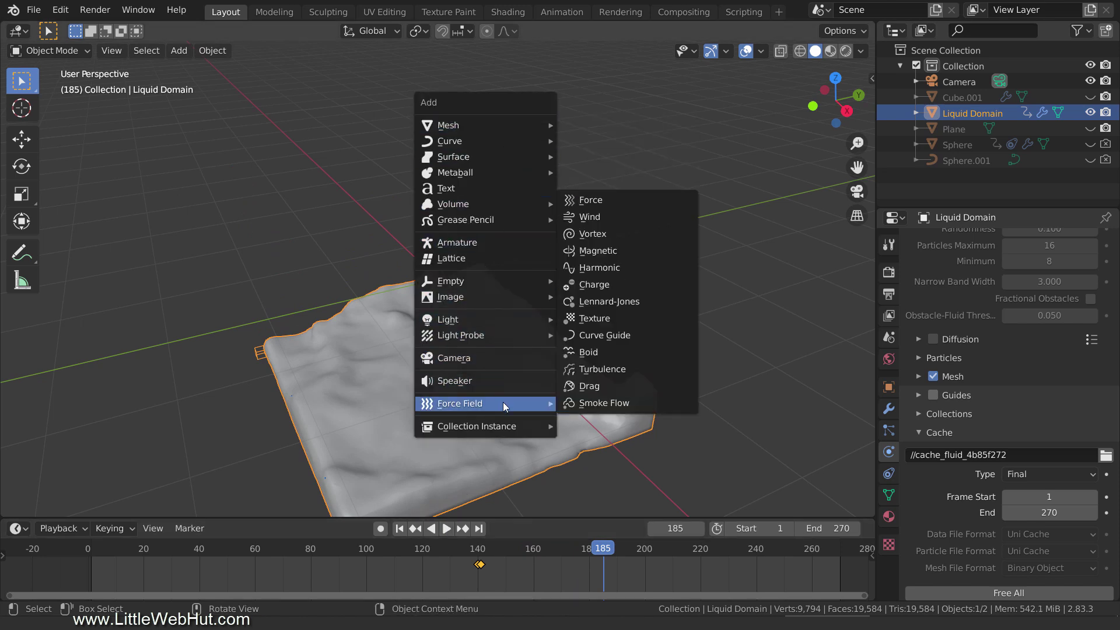
click(653, 269)
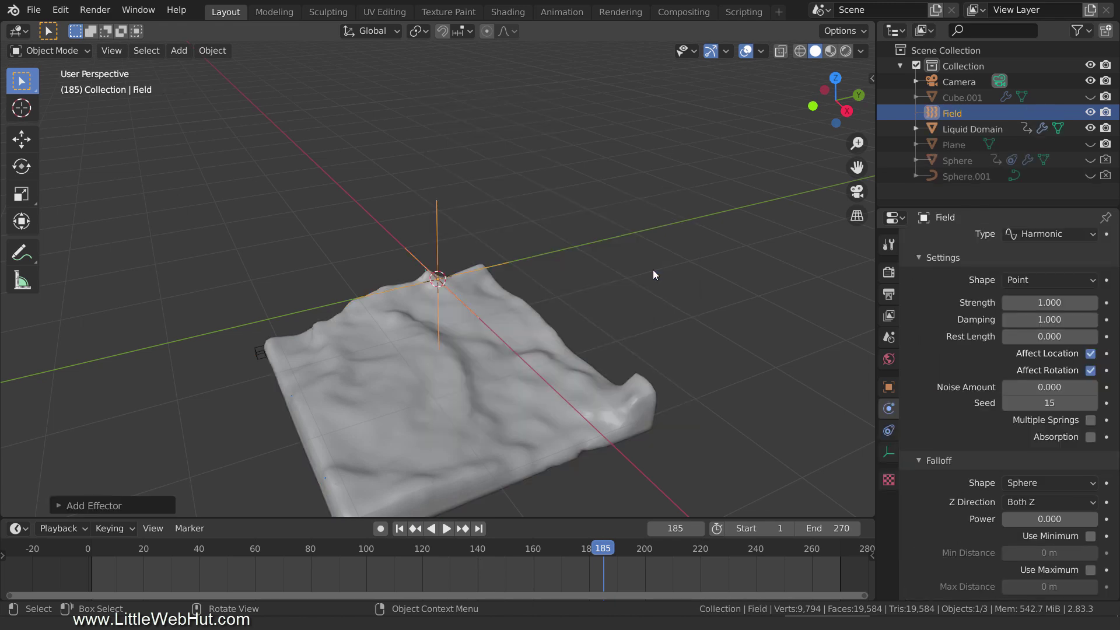
key(g)
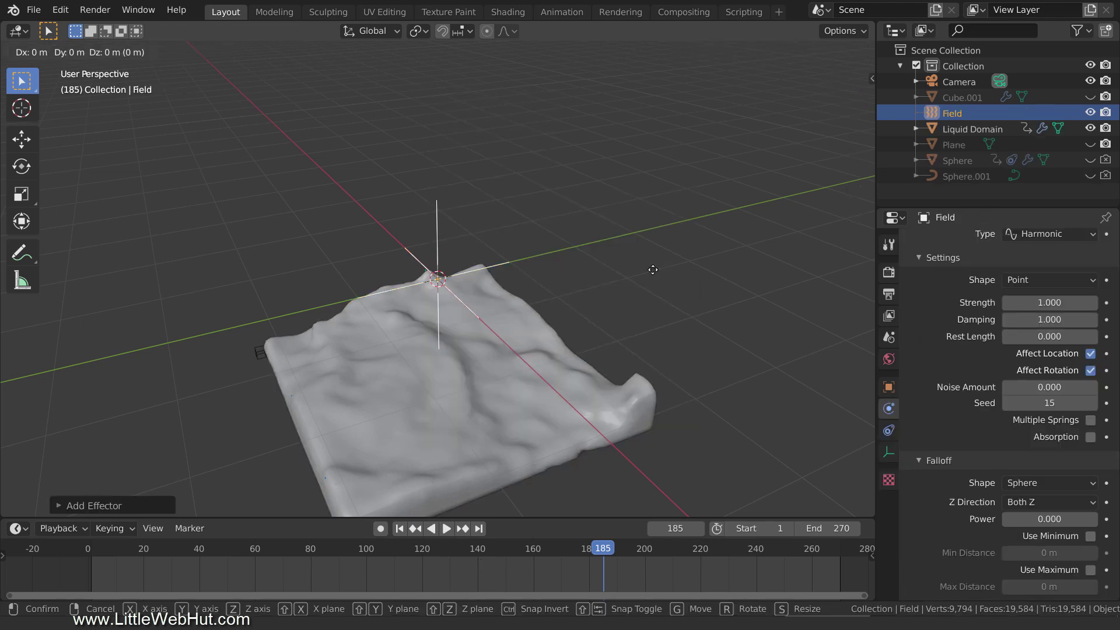
text(z)
text(2)
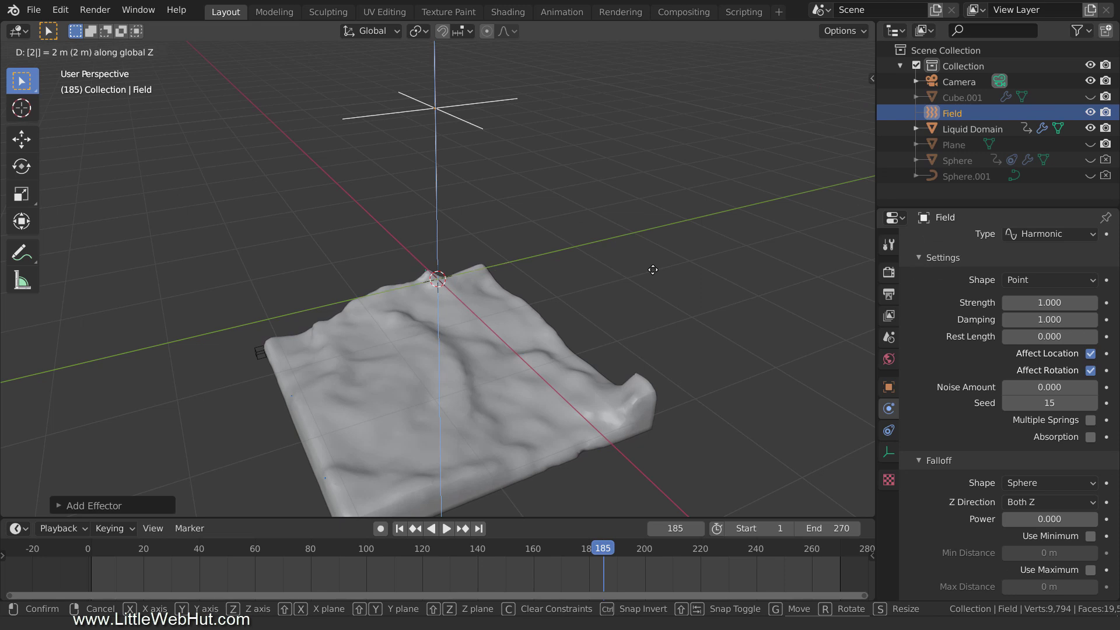
key(Return)
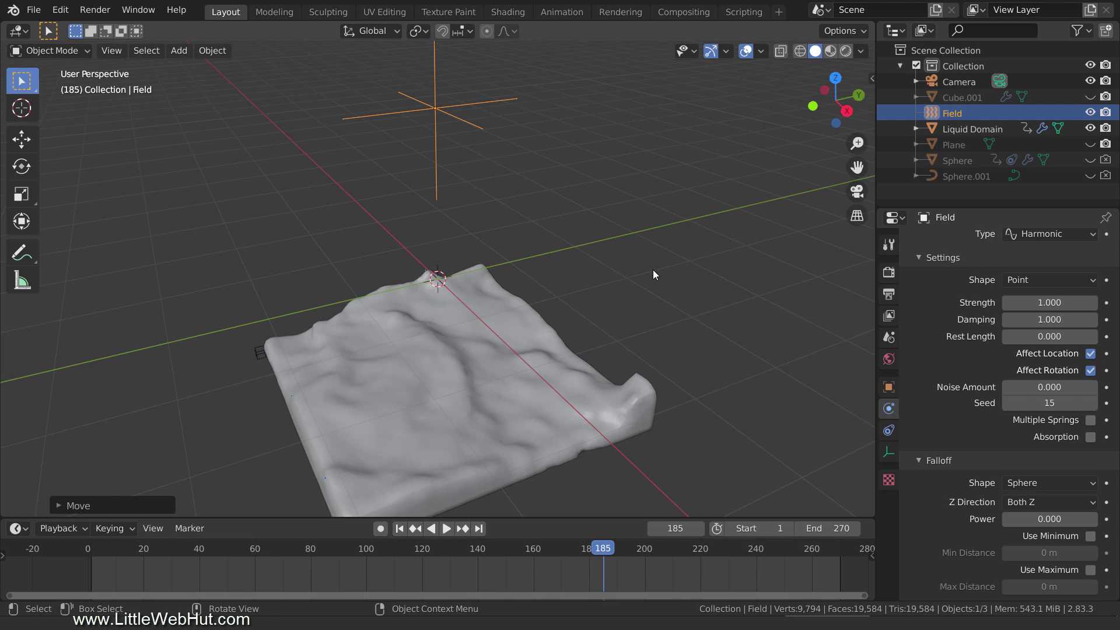
At frame 140, set the field's Strength to 0 and keyframe it
click(478, 549)
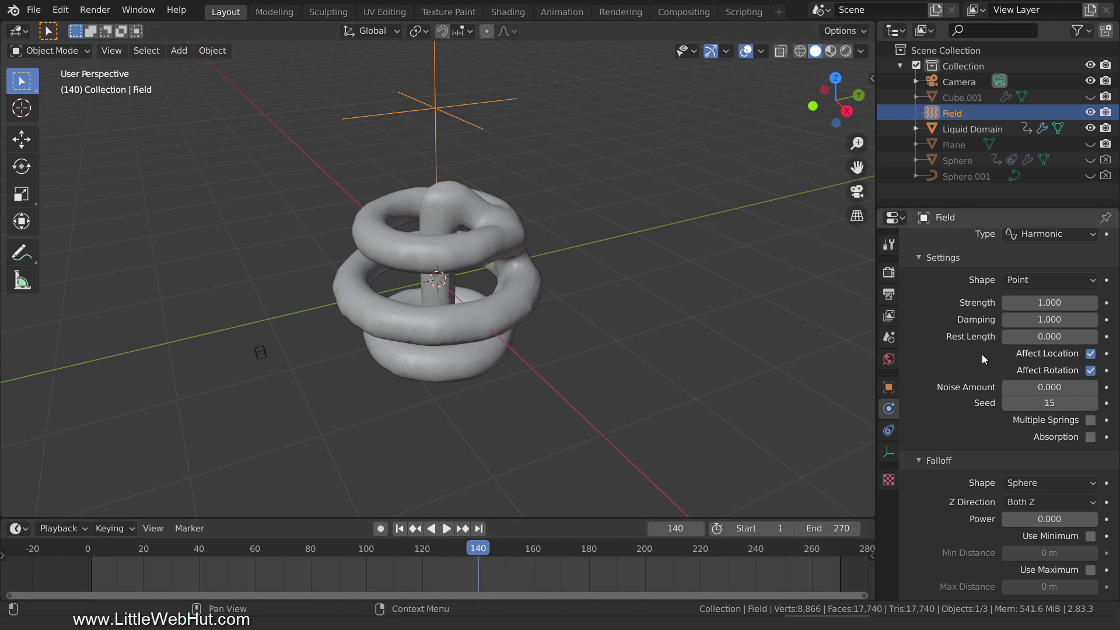
click(1016, 303)
text(10)
key(BackSpace)
key(BackSpace)
key(BackSpace)
text(0)
key(Return)
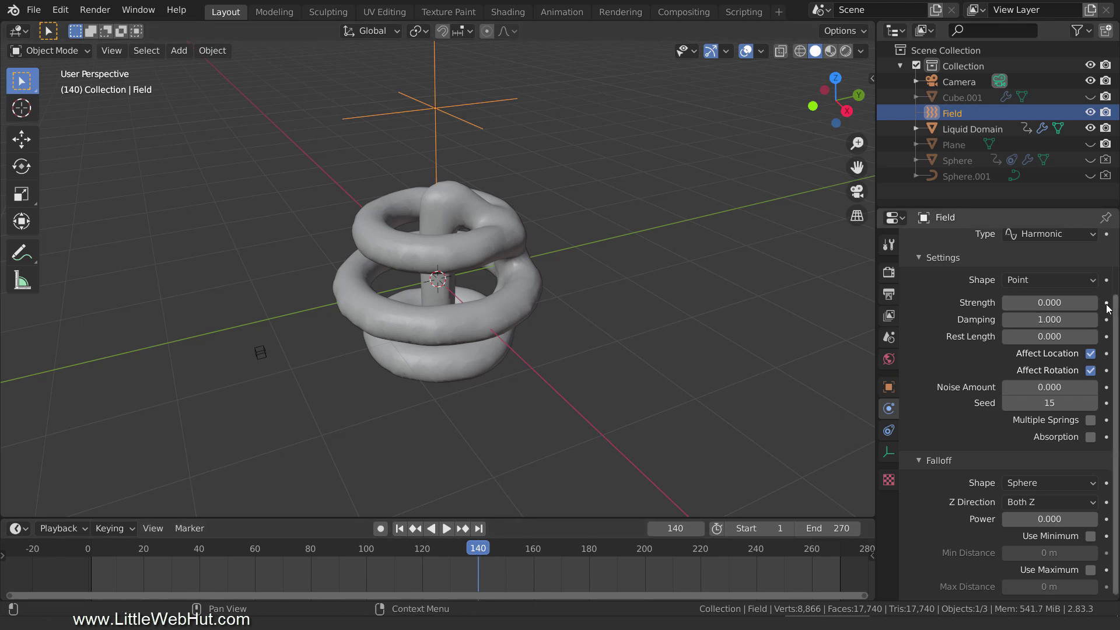
click(1106, 303)
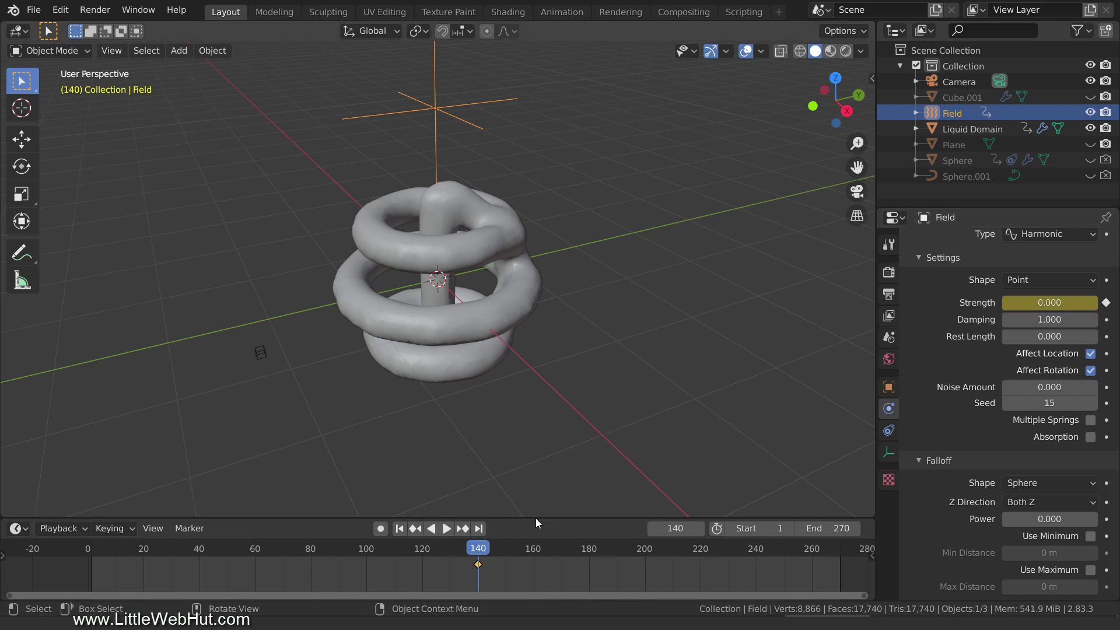
At frame 141, set Strength to 5 and keyframe it
key(space)
key(space)
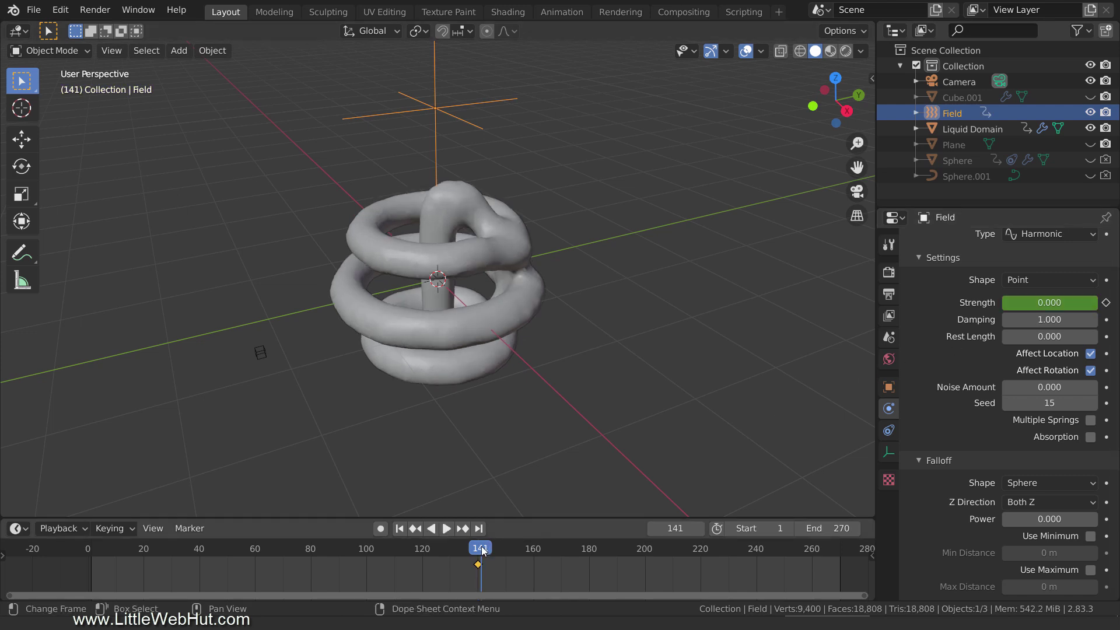
click(1043, 303)
text(0.0)
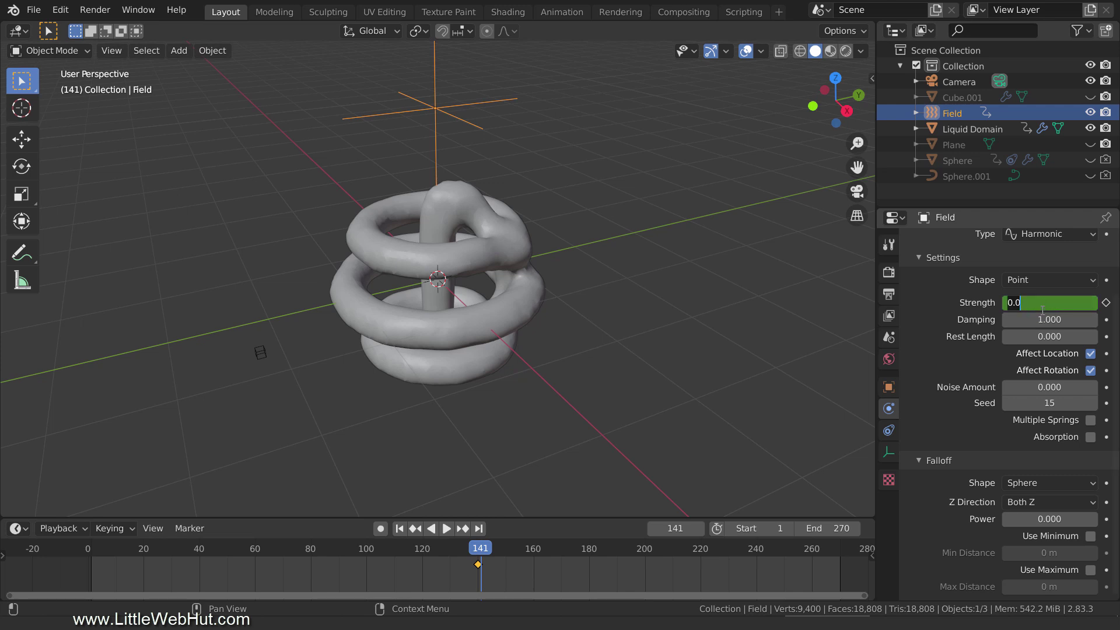
key(BackSpace)
key(BackSpace)
key(BackSpace)
text(5)
key(Return)
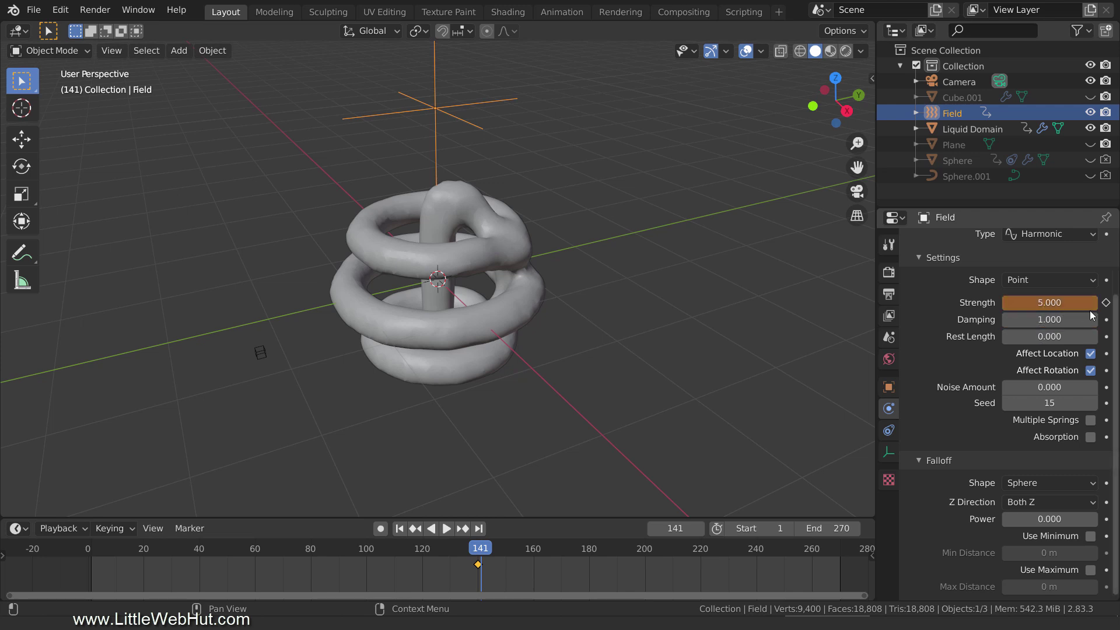
click(1106, 304)
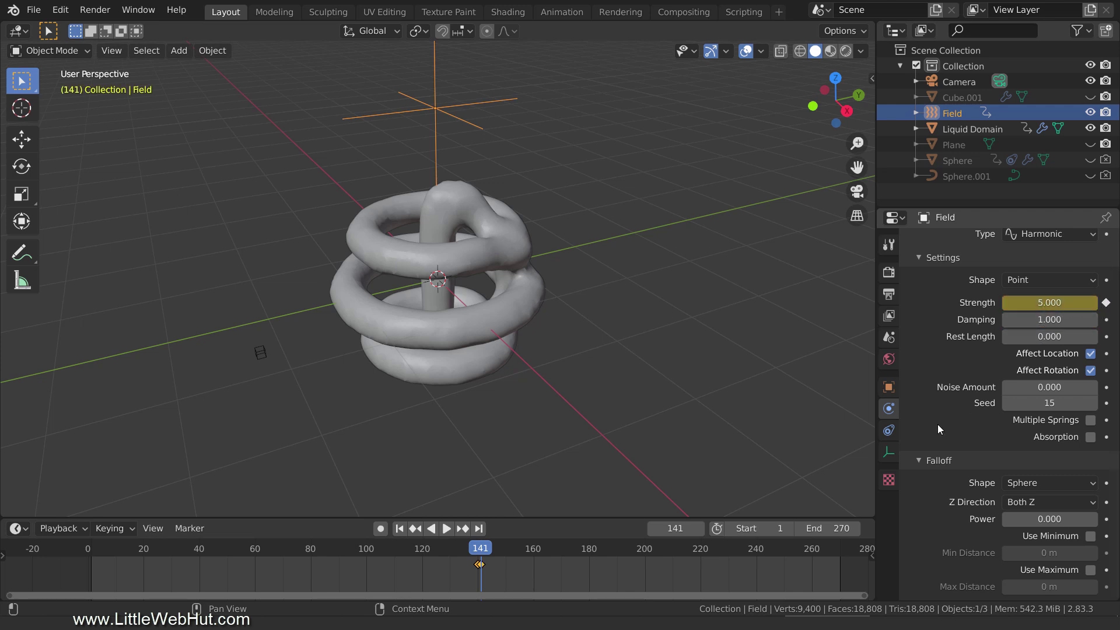
Keyframe Strength 5 at frame 200, then Strength 0 at frame 201
click(646, 552)
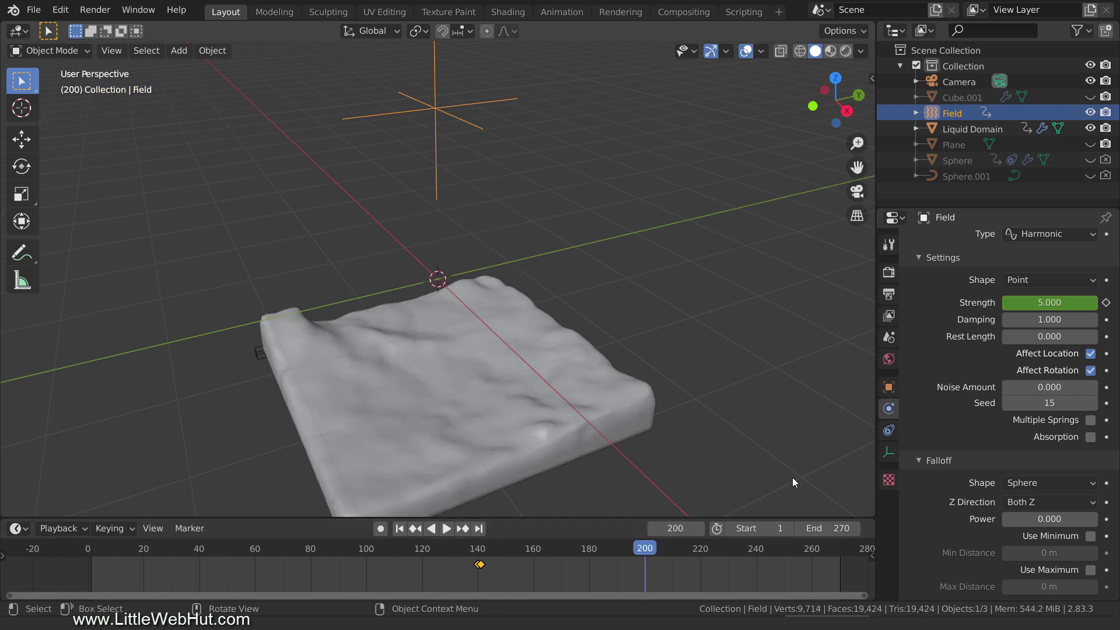
click(1105, 302)
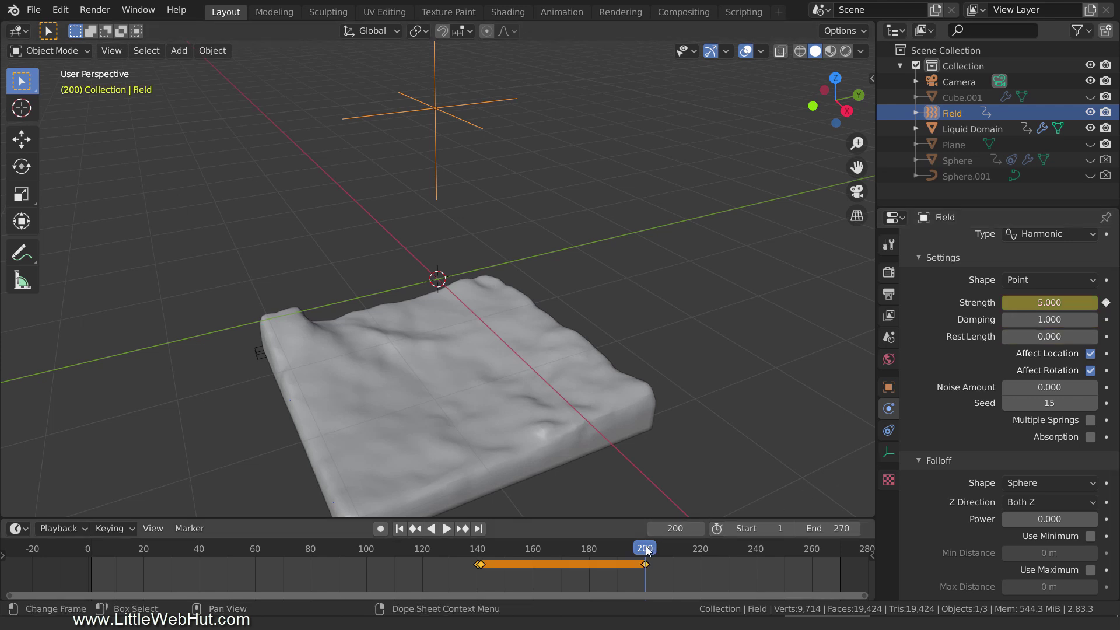
key(space)
key(space)
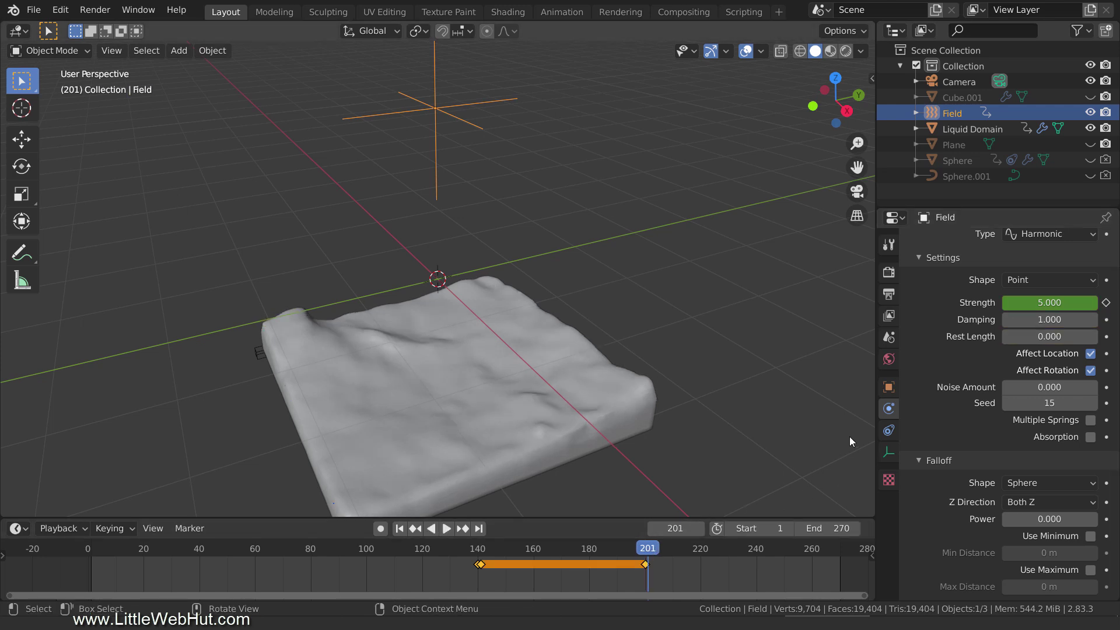
click(1033, 302)
key(BackSpace)
key(BackSpace)
key(BackSpace)
text(0)
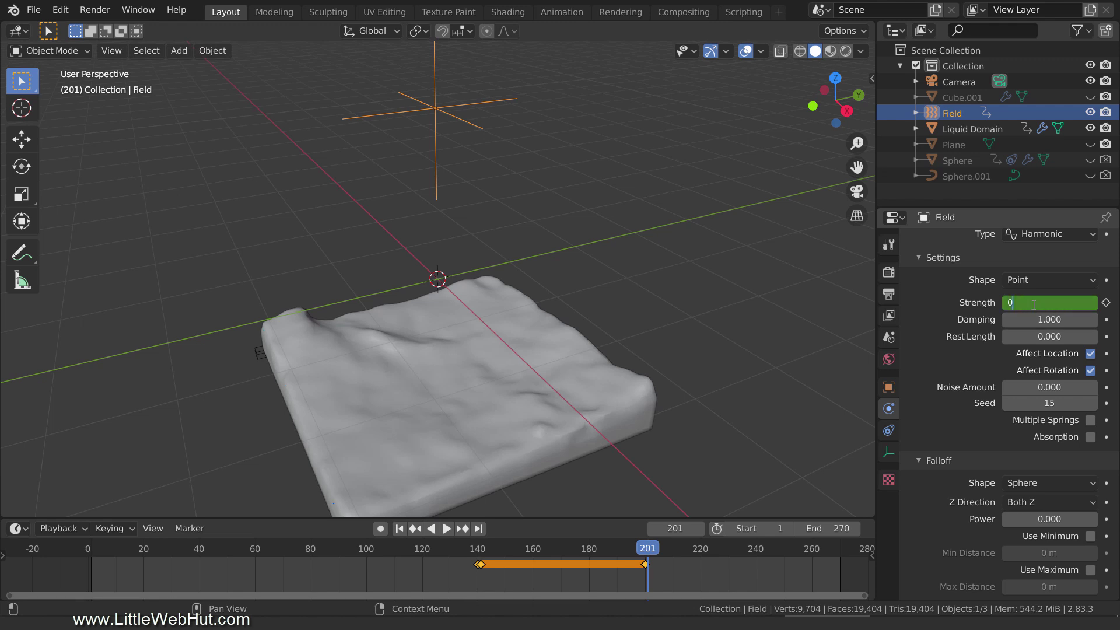
key(Return)
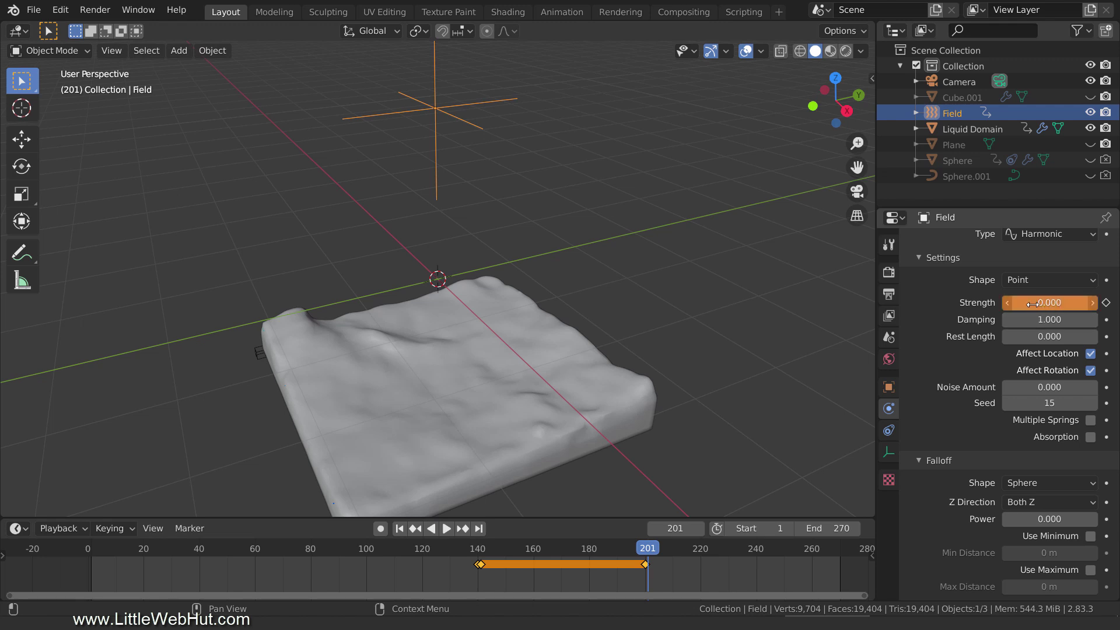
click(1106, 303)
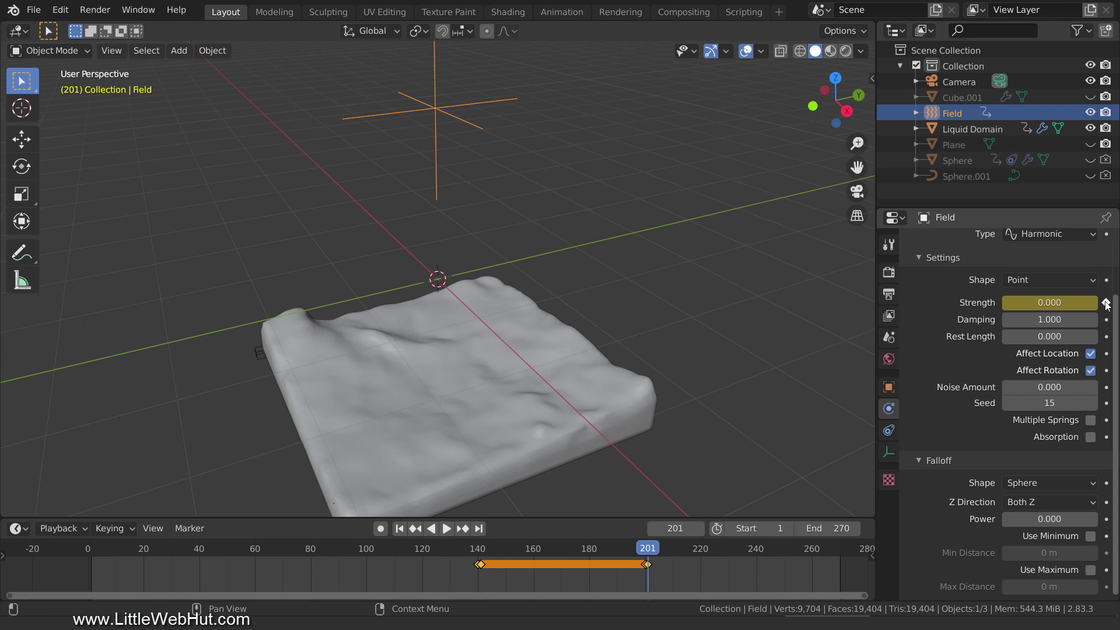
Select the Liquid Domain, Free All and Bake All its cache, then play from frame 1
click(605, 390)
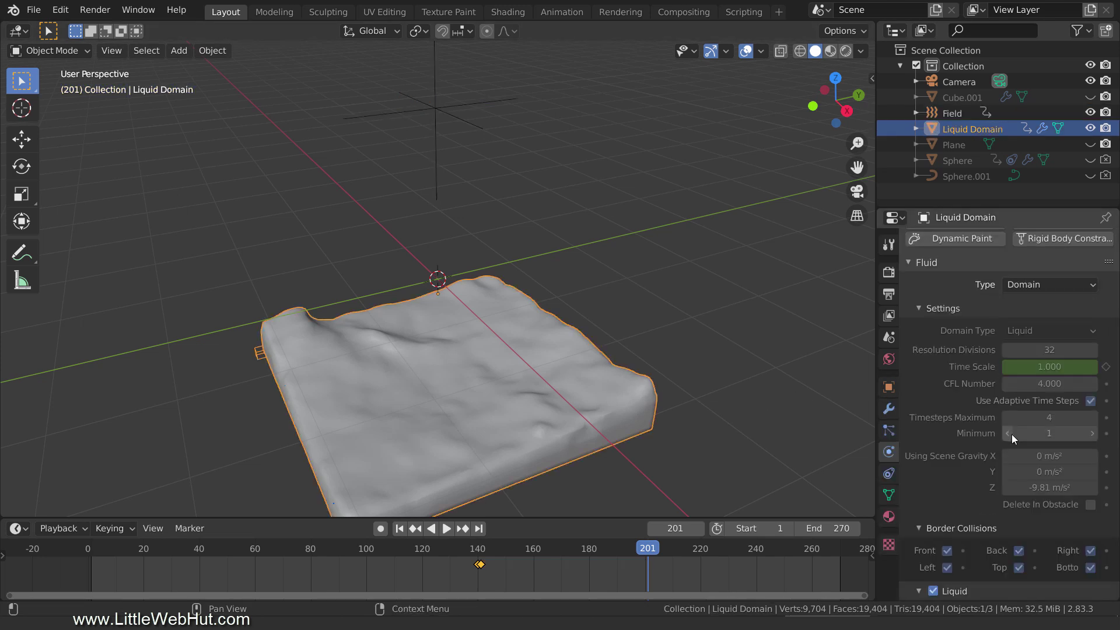
scroll(1013, 436, down, 20)
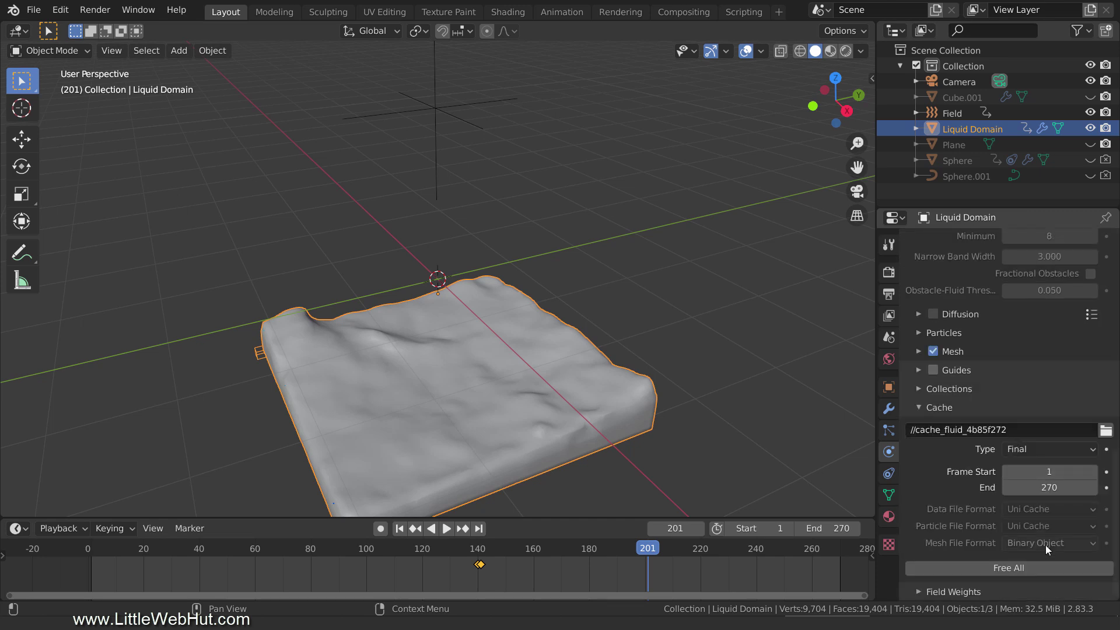
click(1048, 568)
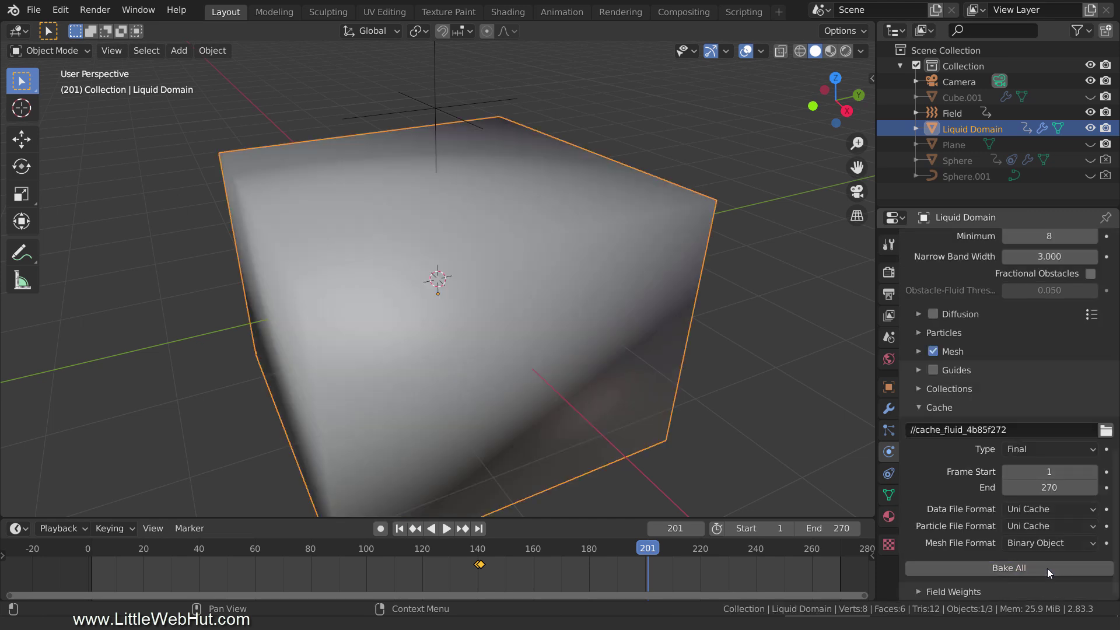
click(1047, 568)
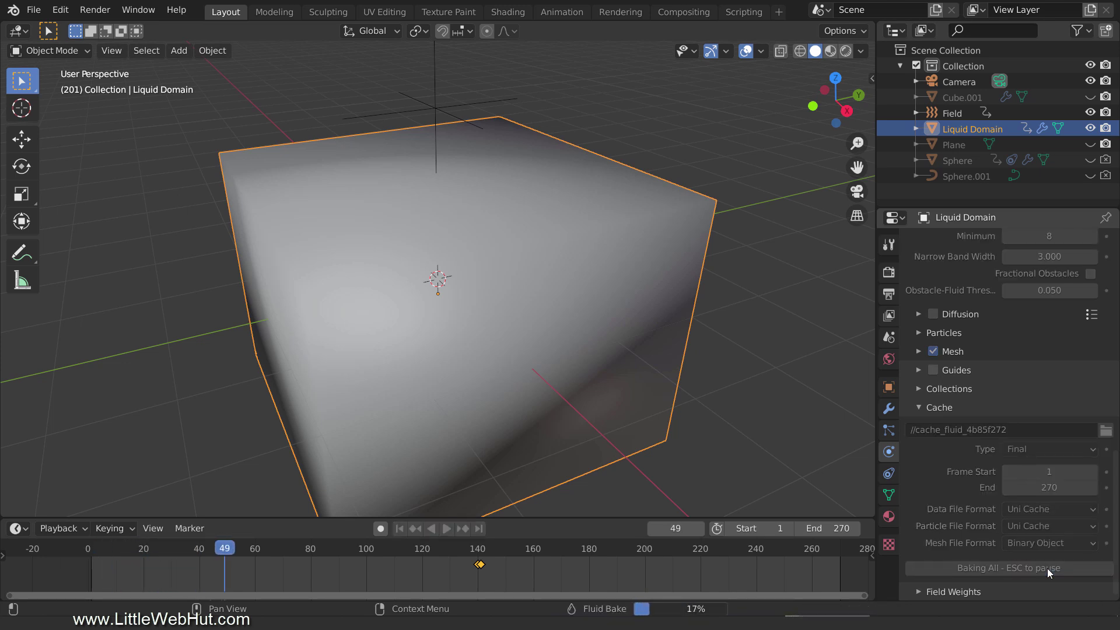
key(Escape)
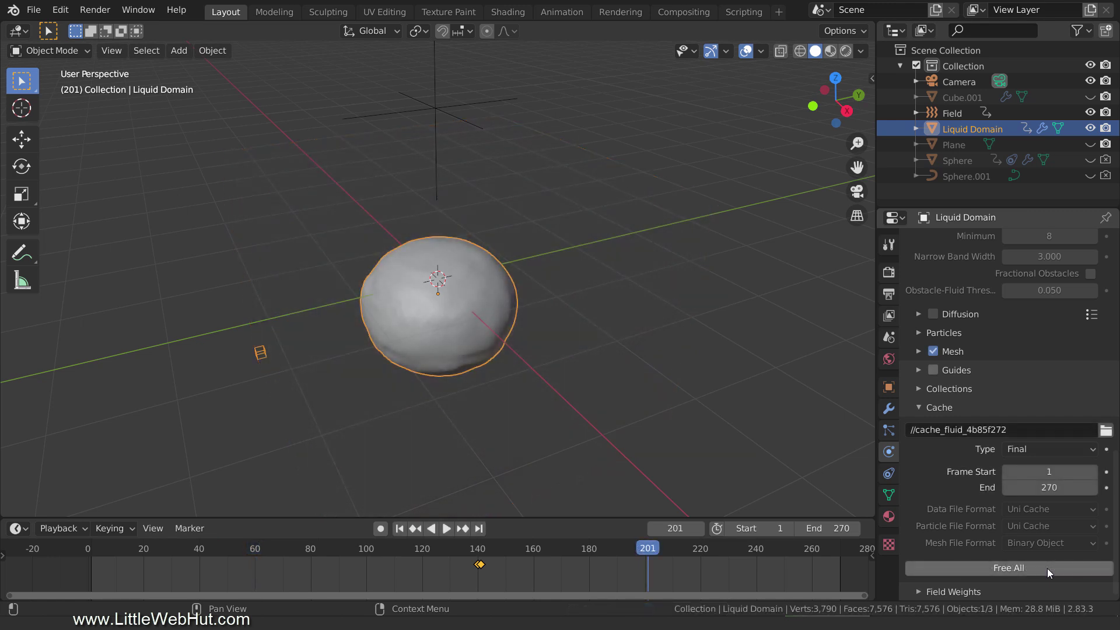
click(400, 531)
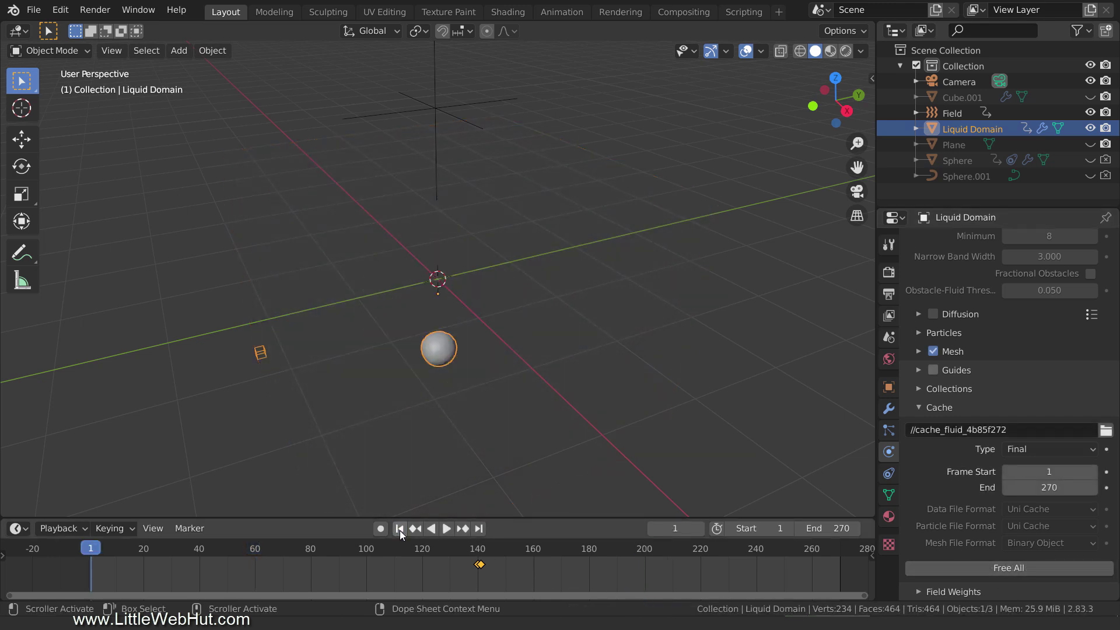
click(446, 530)
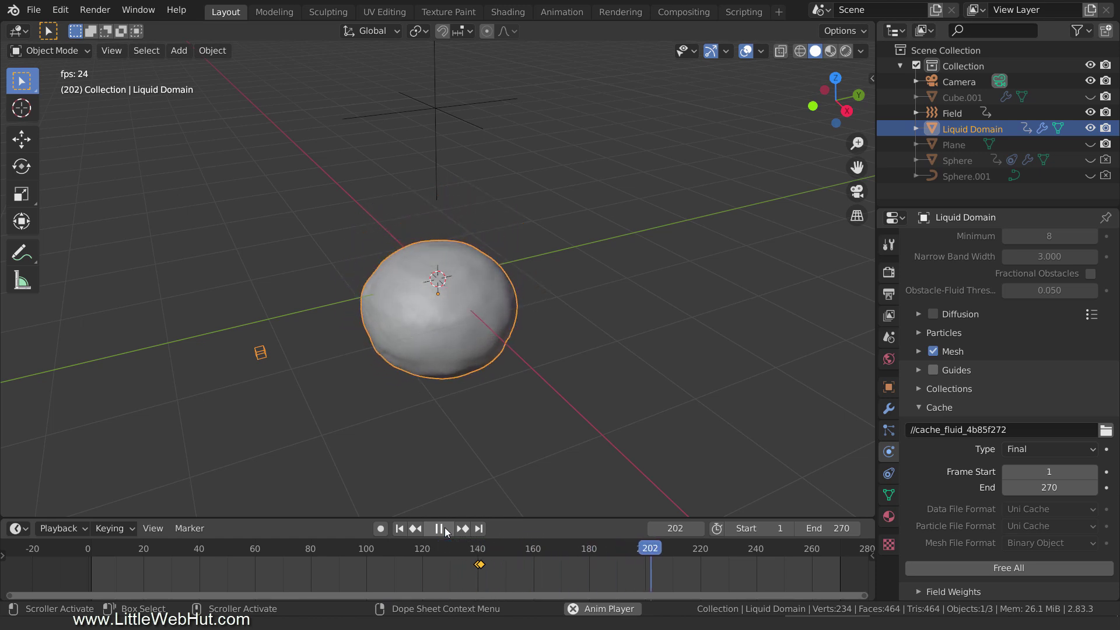
Pause playback at frame 245, with the liquid spread into a flat sheet
click(440, 529)
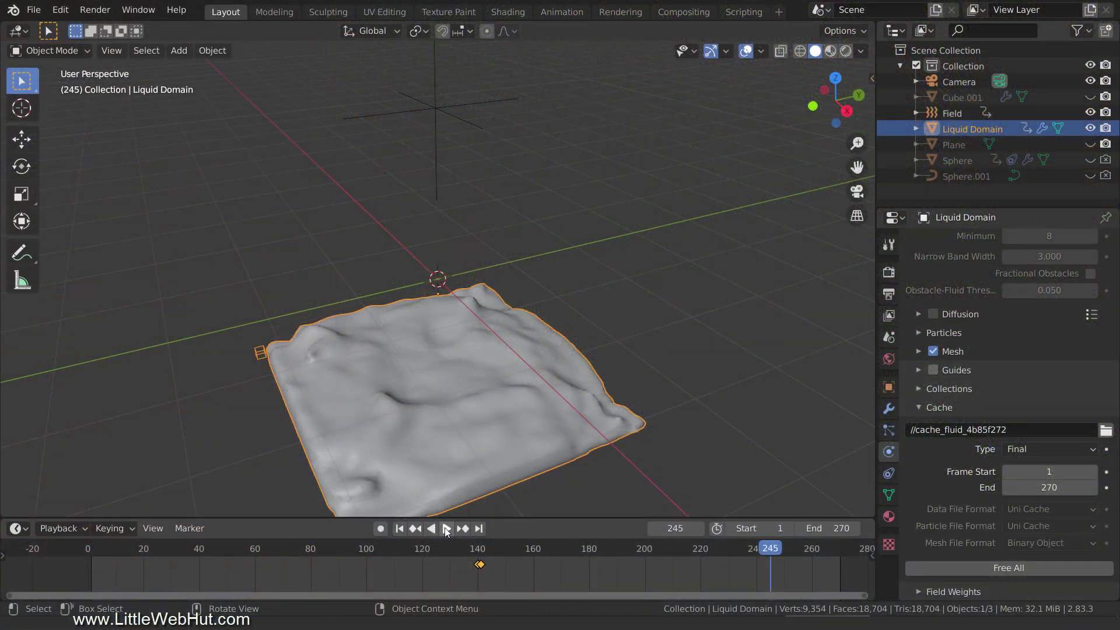
Enable Use Nodes in the Compositing workspace and move the Composite node further right
click(684, 12)
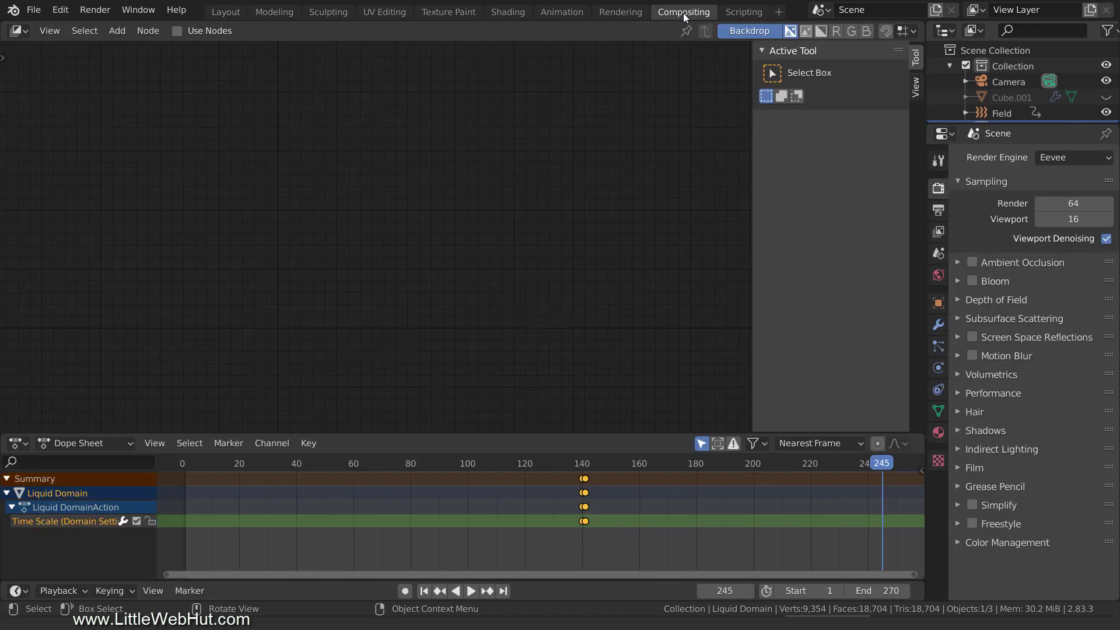
click(177, 31)
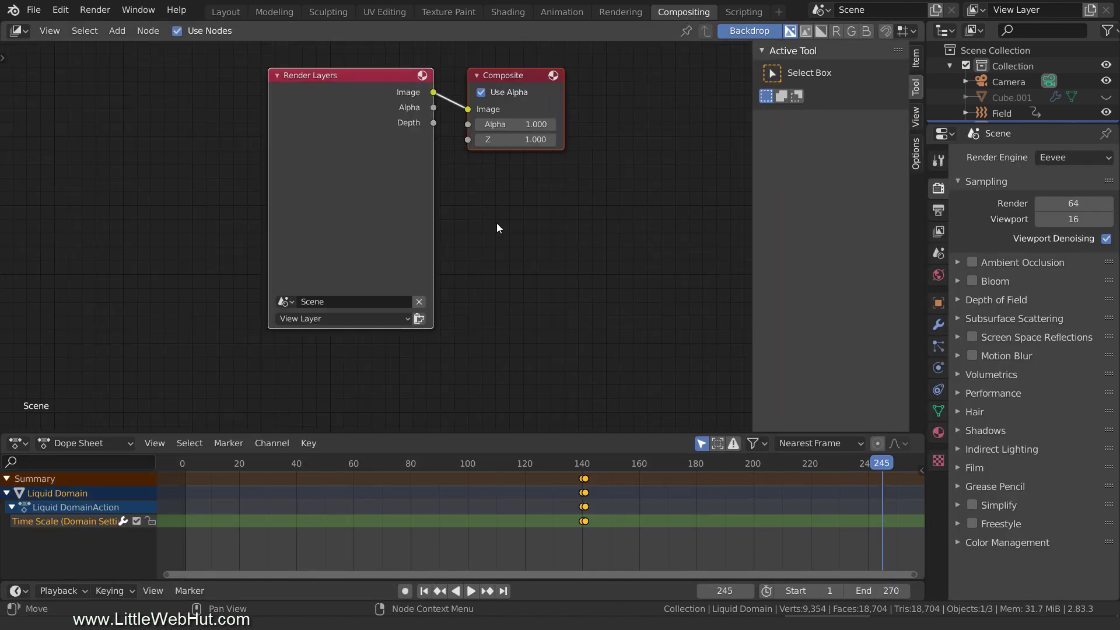
scroll(496, 224, up, 2)
middle_drag(479, 213, 203, 209)
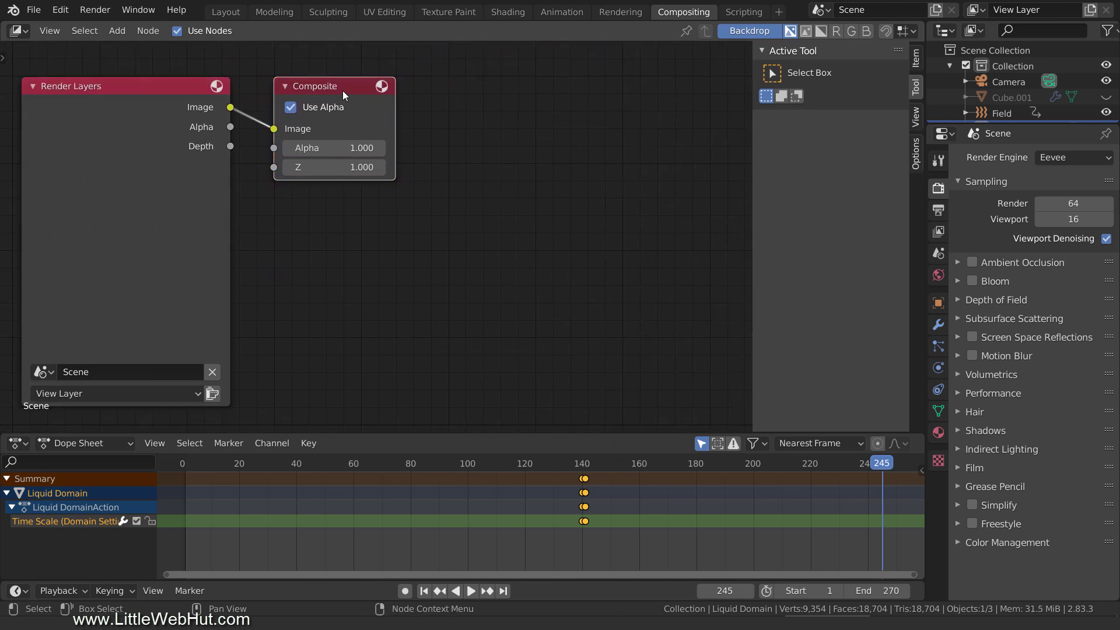
drag(342, 90, 669, 89)
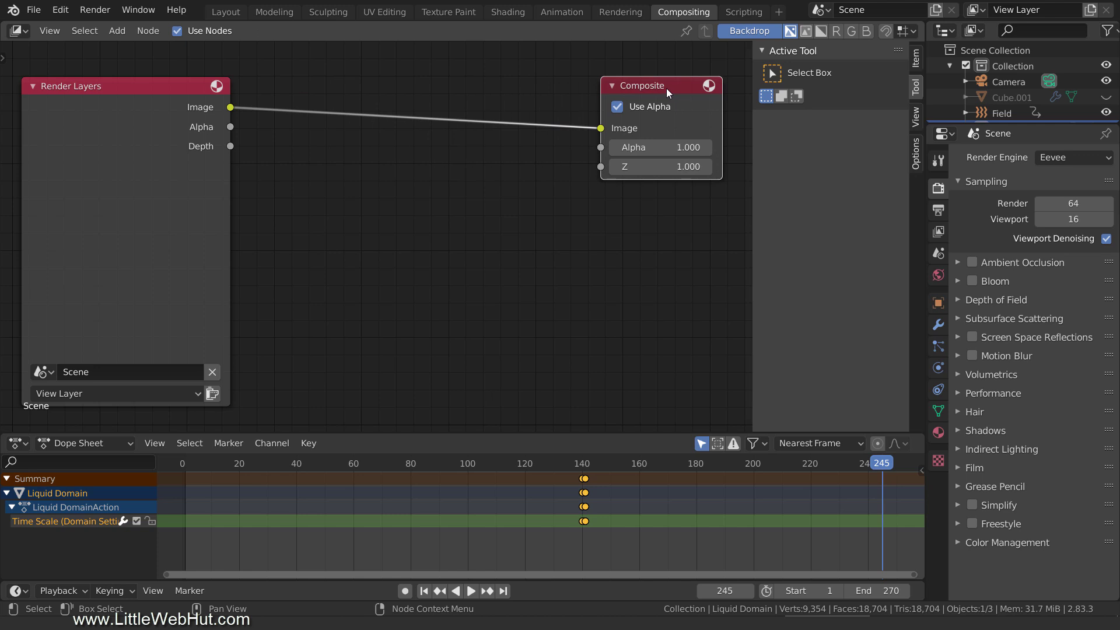
Add a Denoise filter node onto the Render Layers to Composite link
key(shift+a)
mouse_move(382, 250)
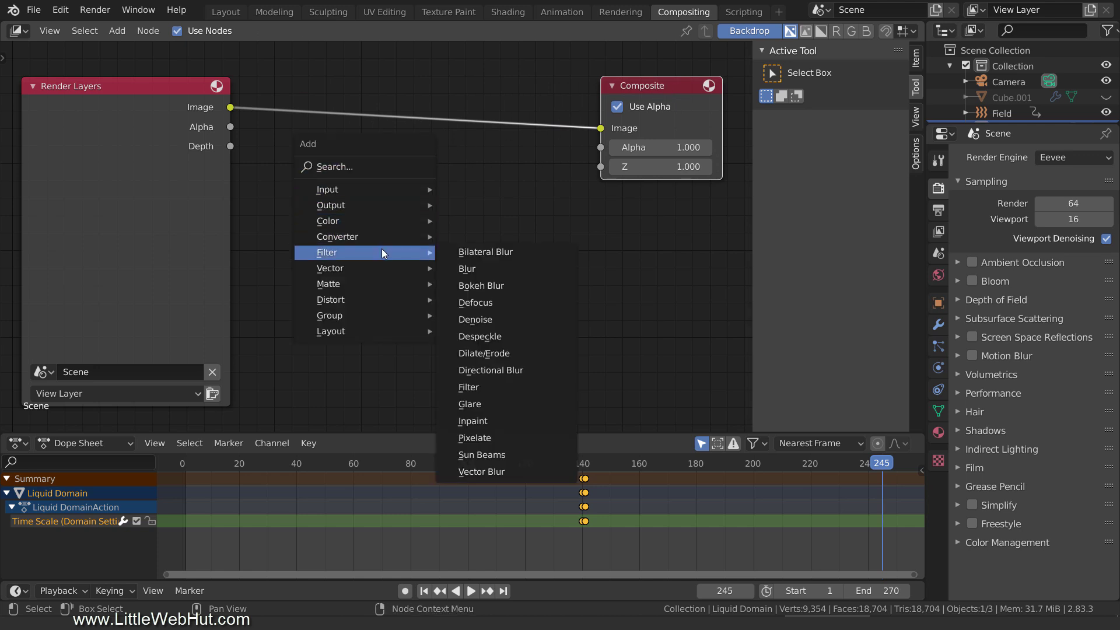
click(509, 319)
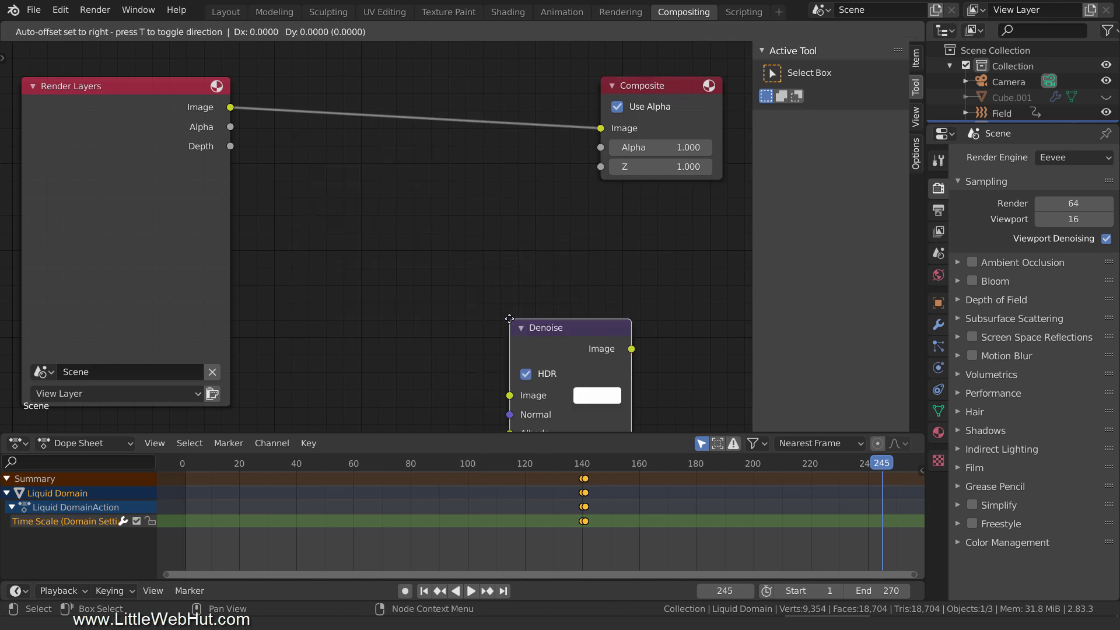
click(384, 92)
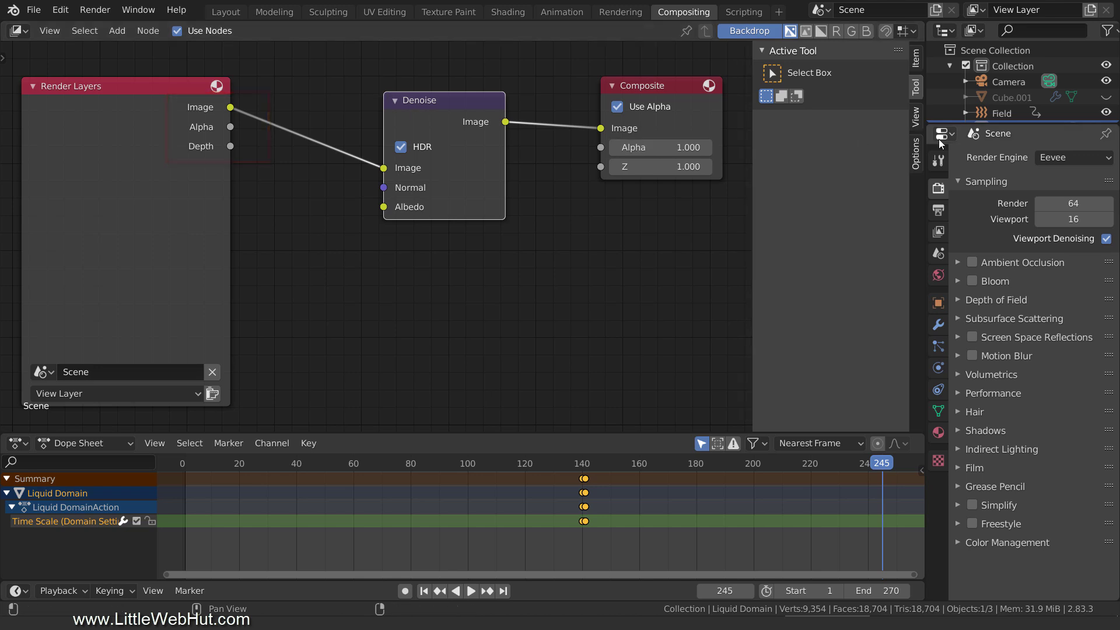
Set the render engine to Cycles and enable the Denoising Data pass in View Layer properties
click(1080, 159)
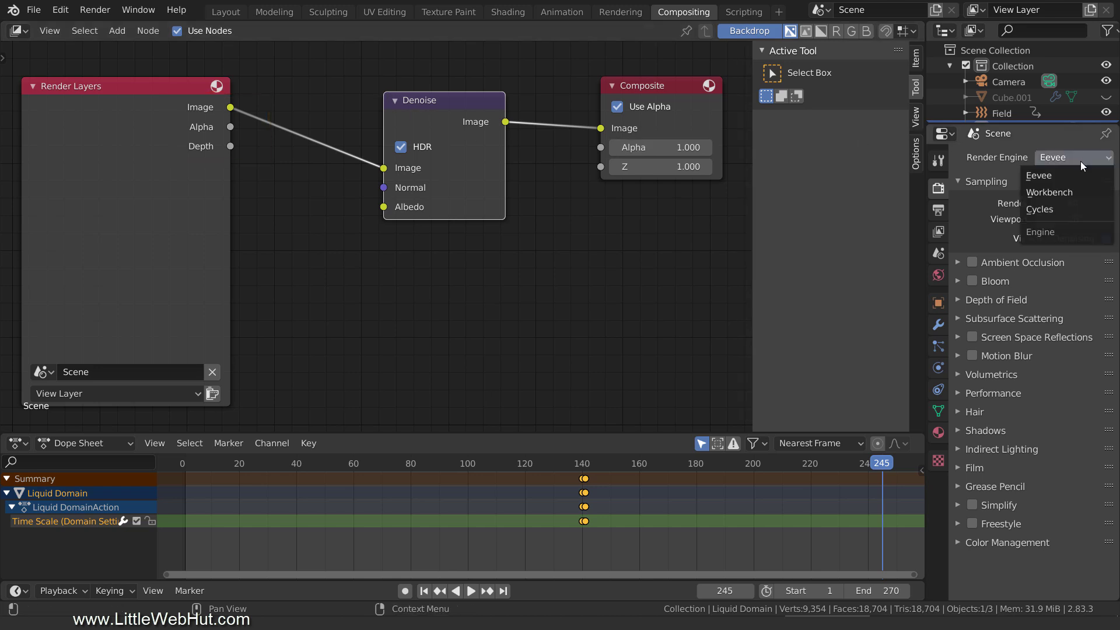
click(1071, 208)
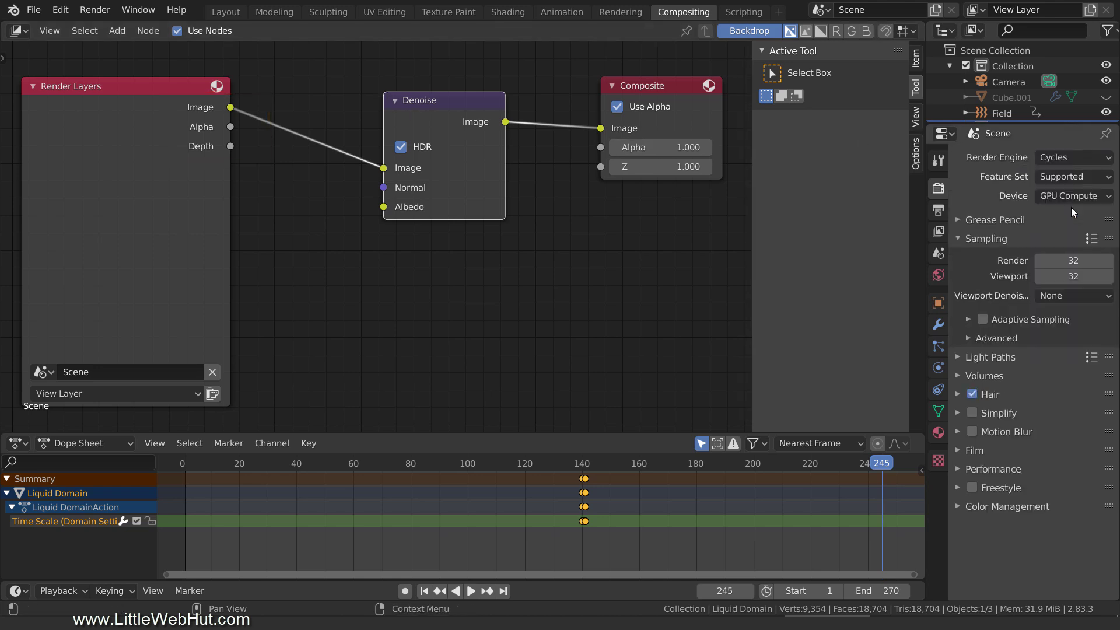
click(937, 232)
click(1107, 336)
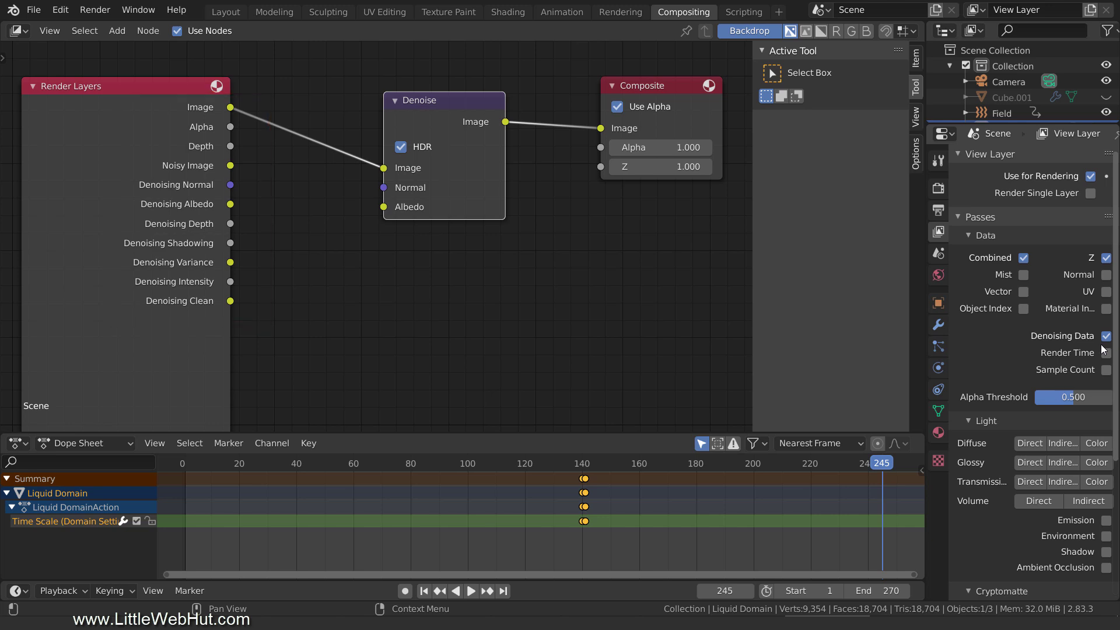
Link Denoising Normal and Denoising Albedo to the Denoise node's Normal and Albedo inputs
drag(235, 188, 383, 188)
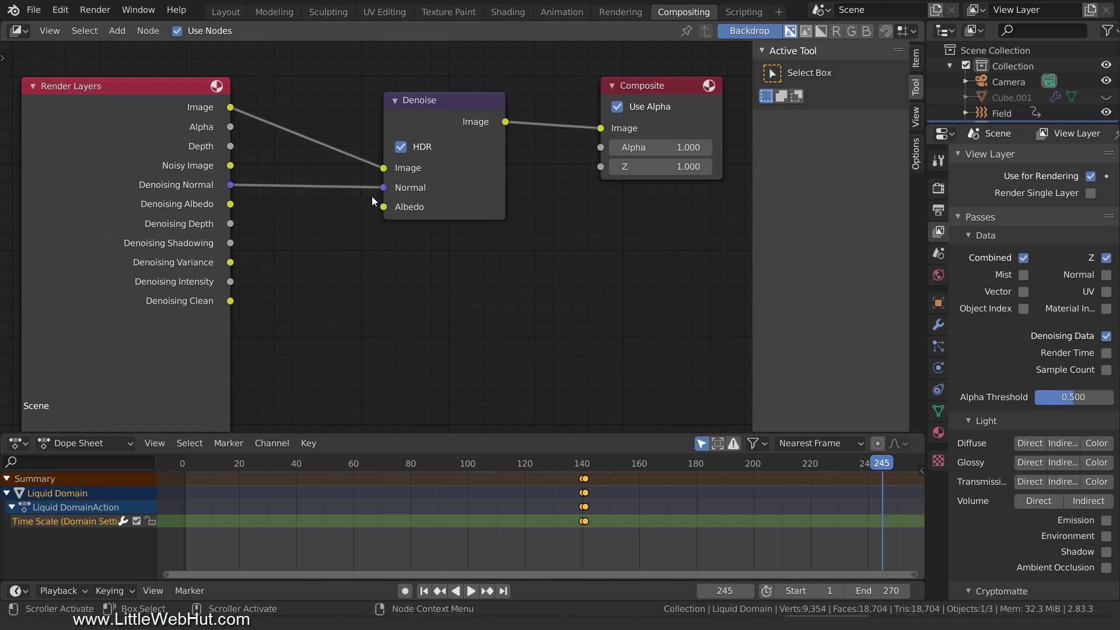
drag(232, 204, 382, 210)
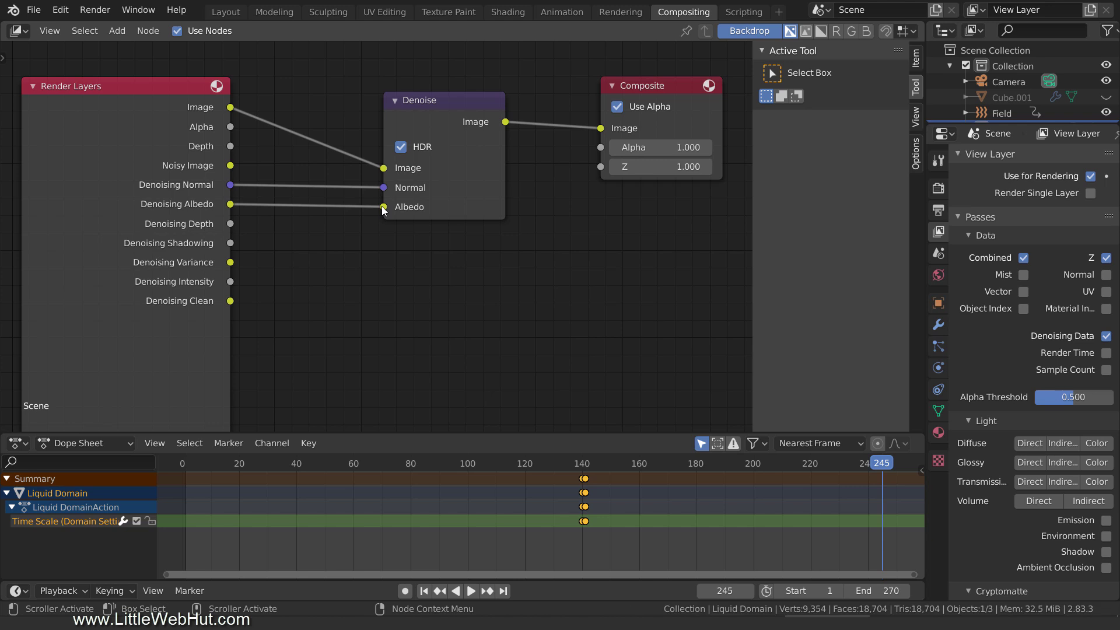